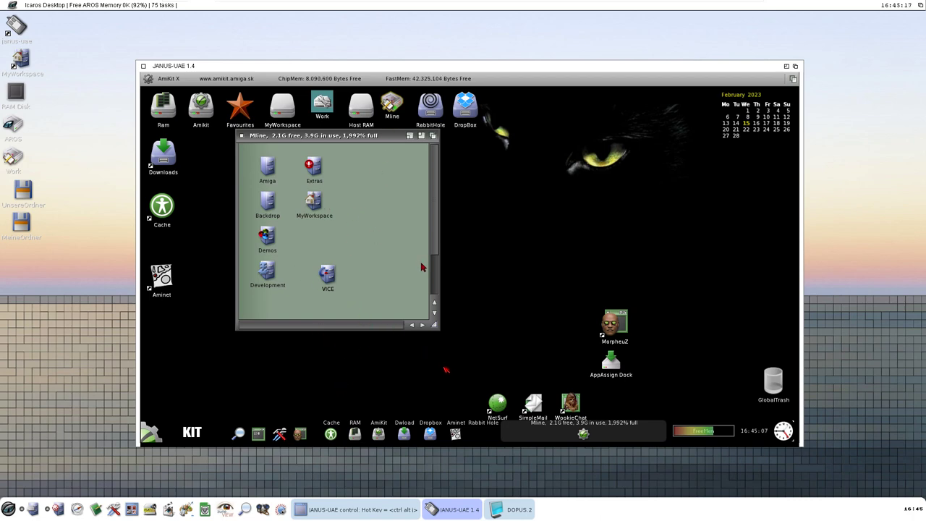
# Step: Launch the Mline music editor from the Mline drawer inside the Mline volume
pyautogui.click(434, 281)
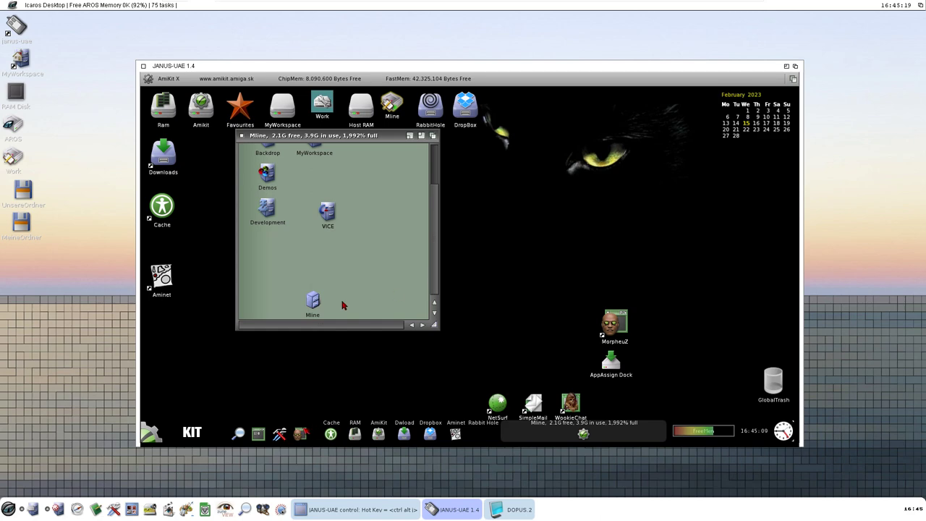
pyautogui.doubleClick(318, 303)
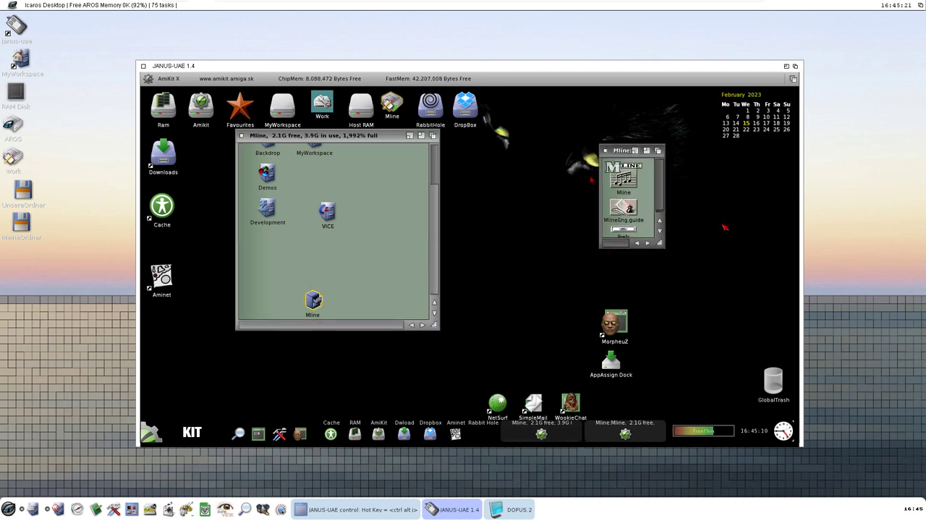
pyautogui.doubleClick(622, 175)
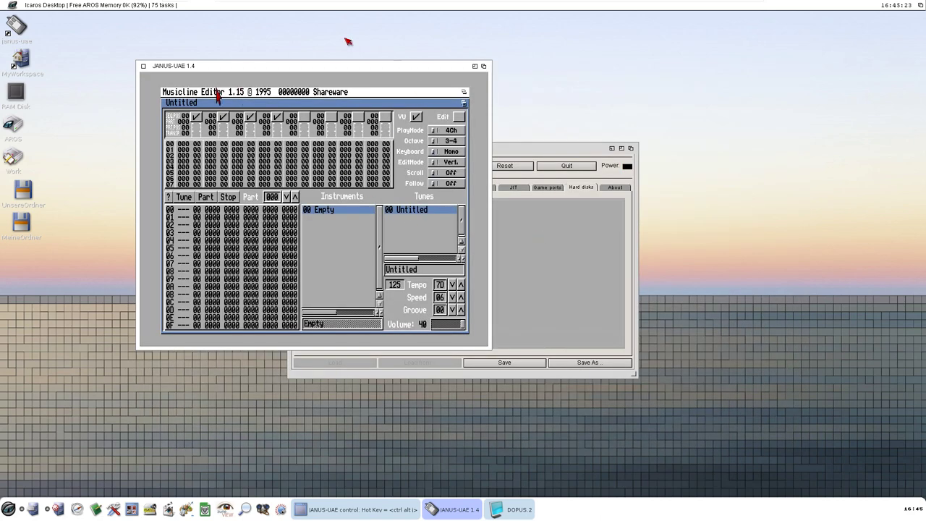
# Step: Try to load the mod.Dune-EcoLove module from the Mline:Modules drawer
pyautogui.rightClick(177, 92)
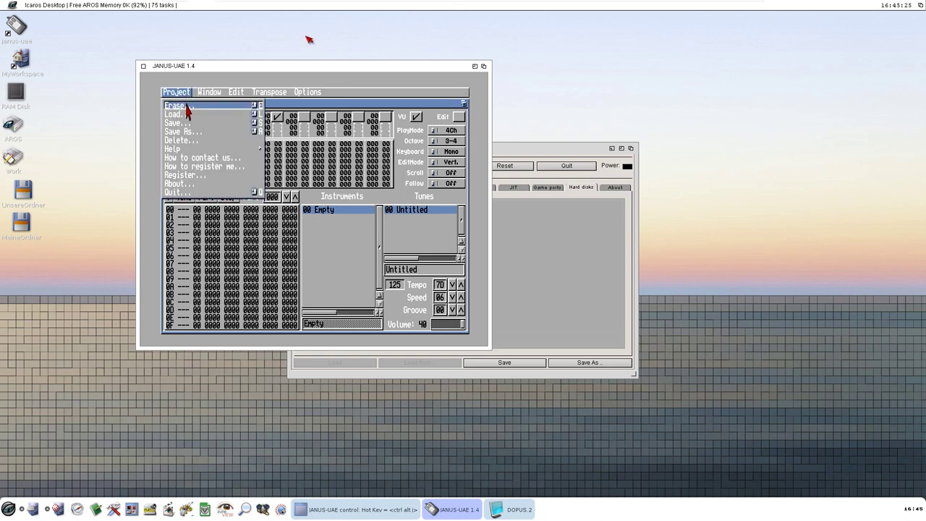
pyautogui.rightClick(184, 113)
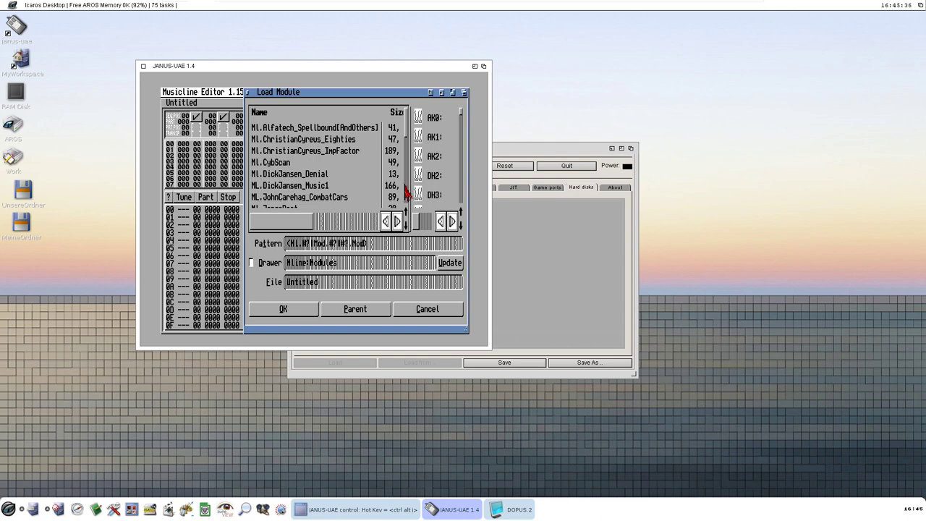
pyautogui.scroll(-10, 407, 194)
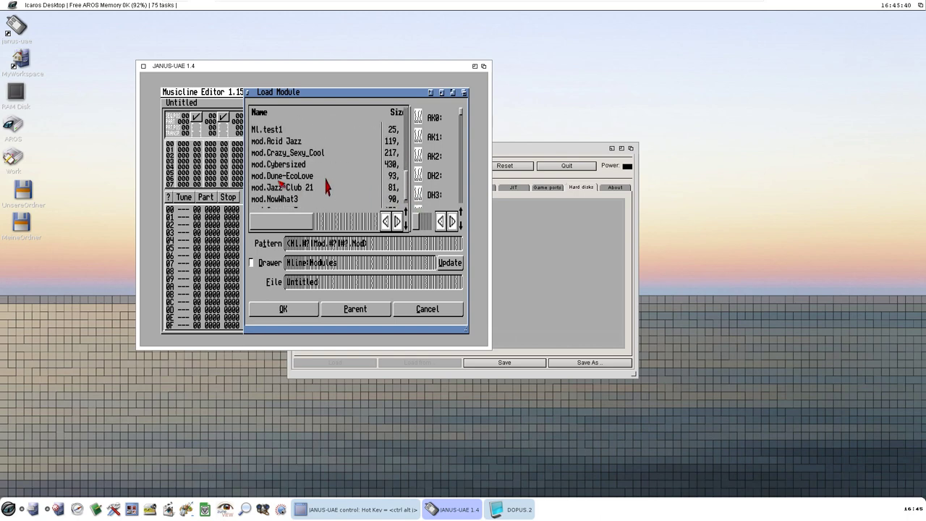
pyautogui.doubleClick(293, 182)
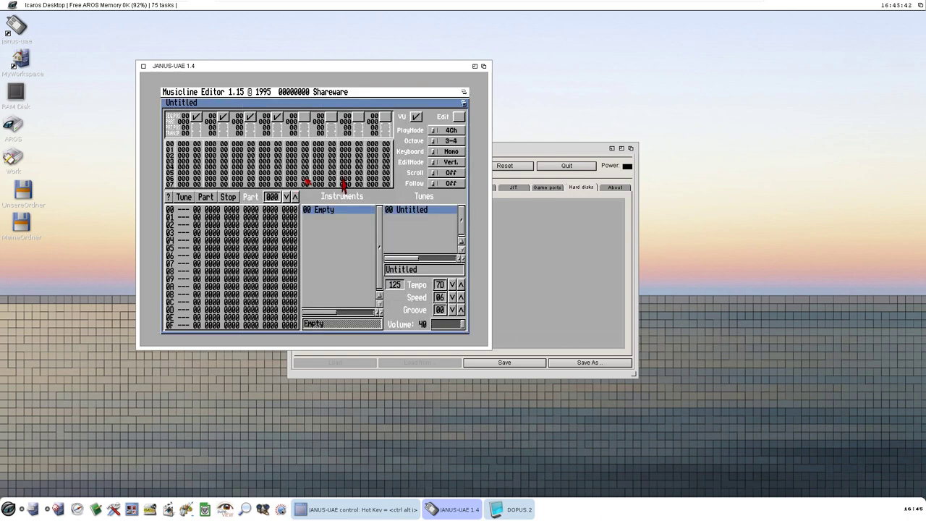
# Step: Try again to load mod.Dune-EcoLove into the editor
pyautogui.rightClick(209, 94)
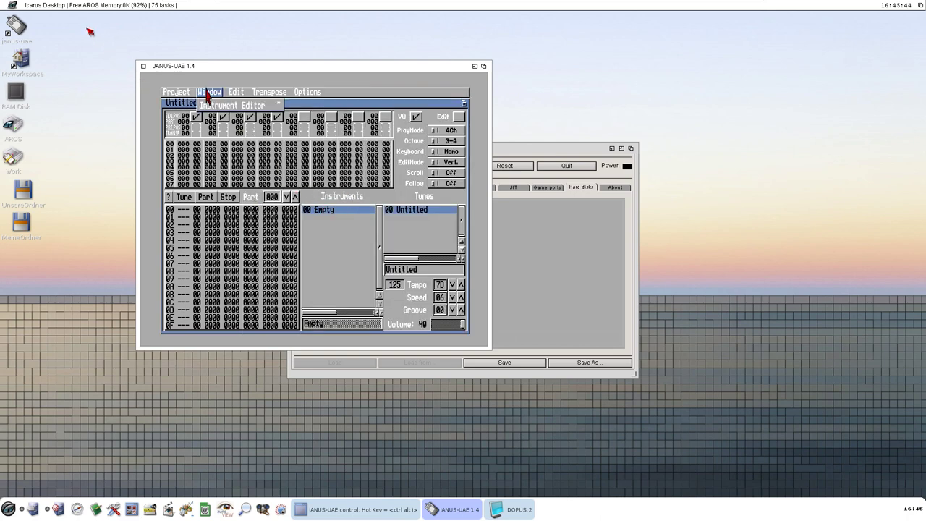
pyautogui.rightClick(196, 94)
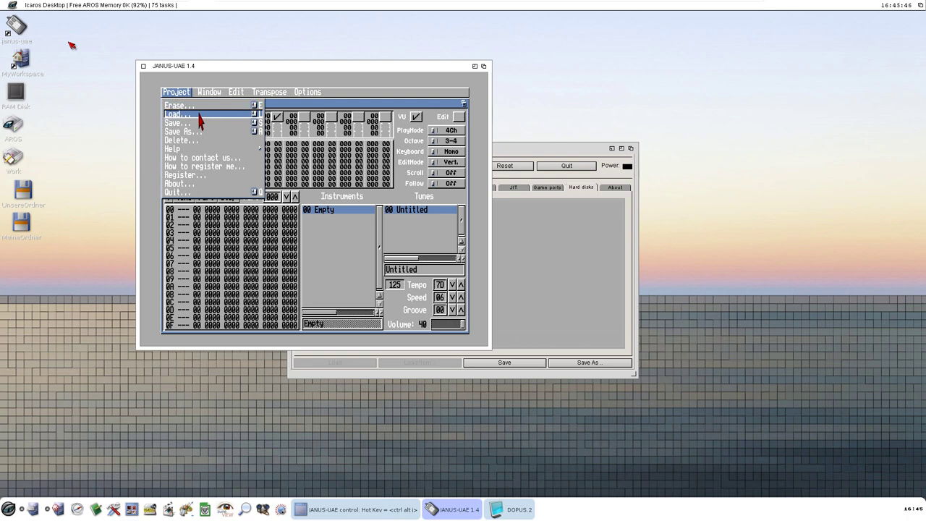
pyautogui.rightClick(200, 115)
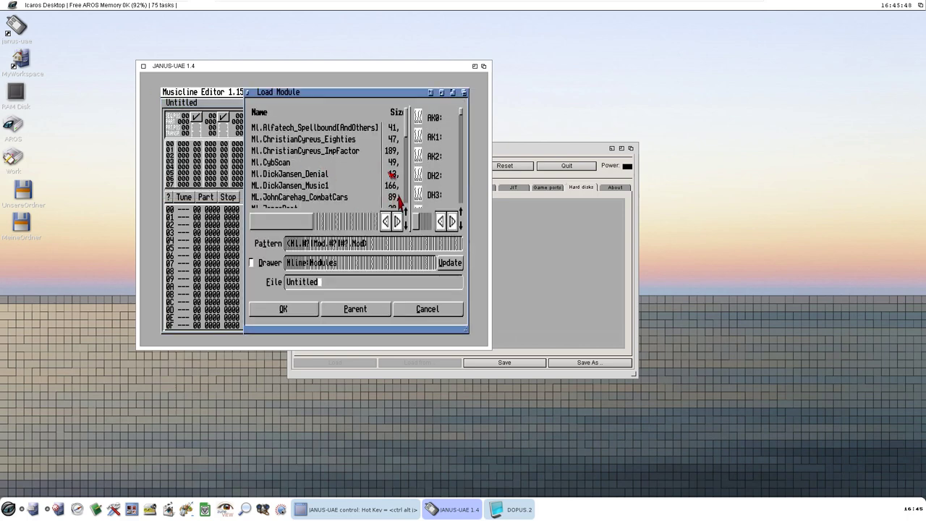
pyautogui.click(410, 197)
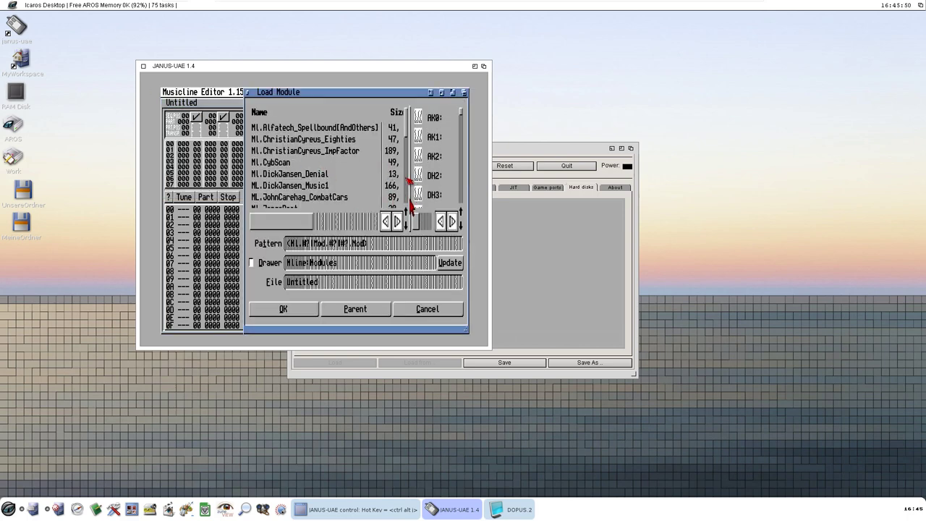
pyautogui.scroll(-10, 406, 202)
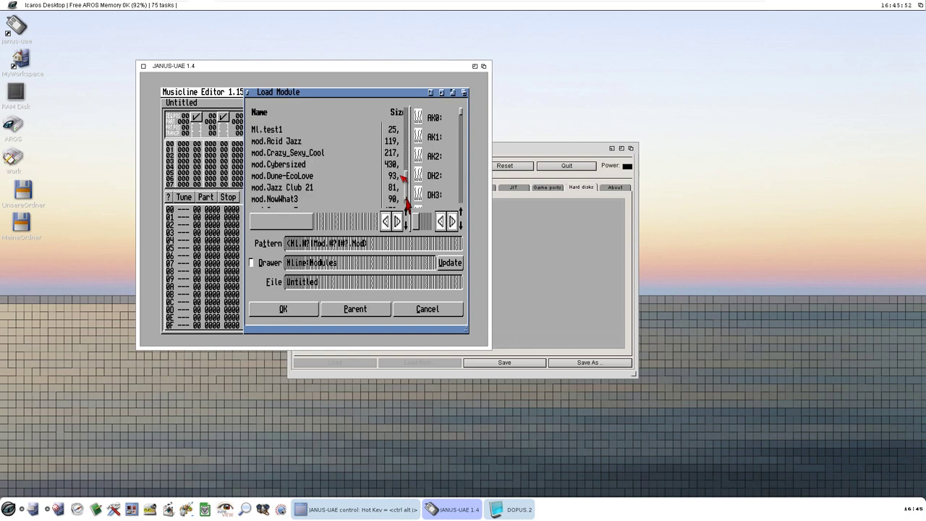
pyautogui.doubleClick(311, 180)
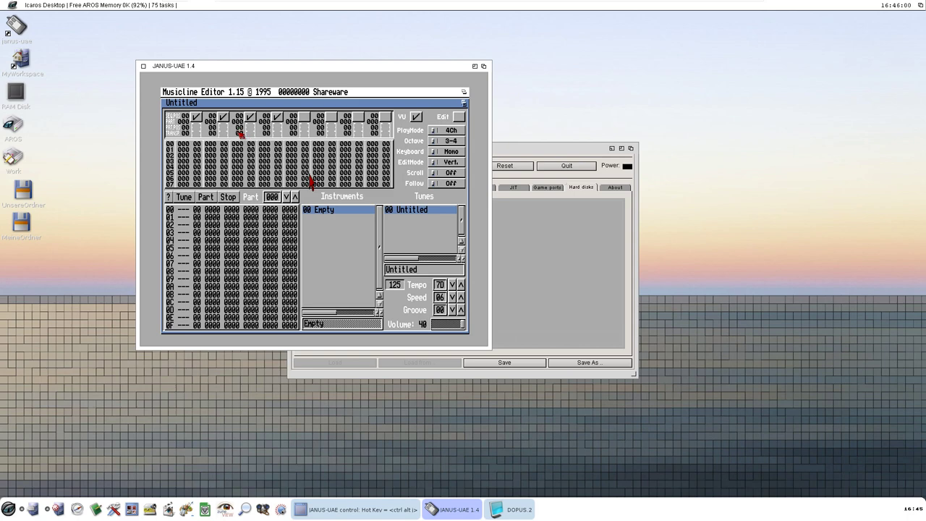
# Step: Try to load the mod.Crazy_Sexy_Cool module from the Mline:Modules drawer
pyautogui.rightClick(197, 94)
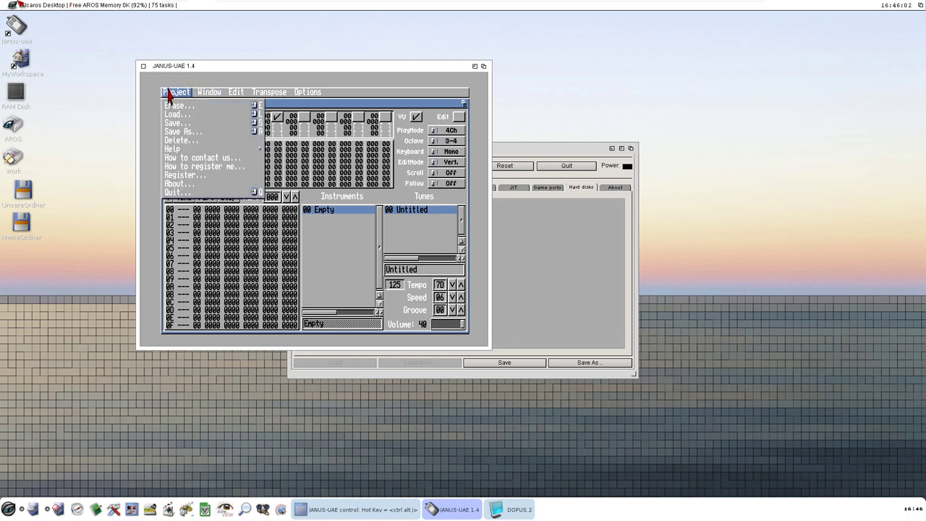
pyautogui.rightClick(202, 118)
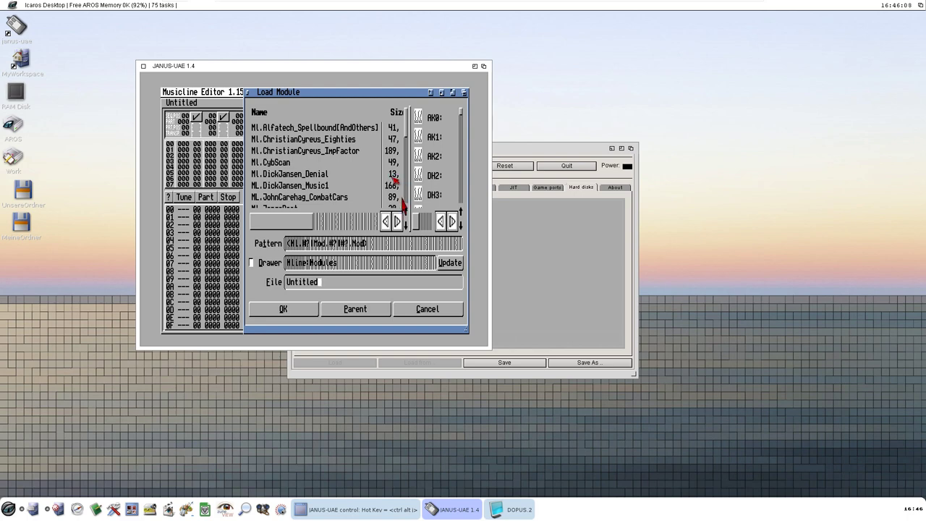
pyautogui.scroll(-5, 402, 203)
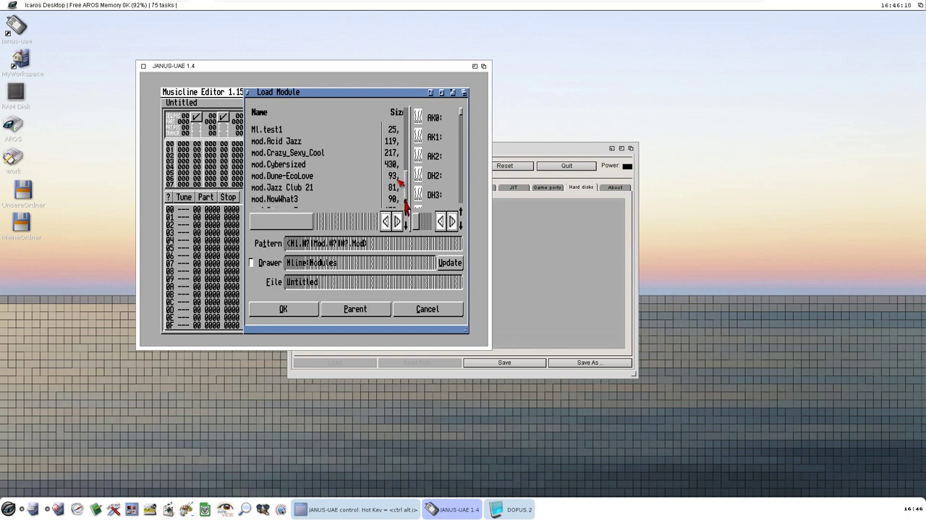
pyautogui.click(408, 167)
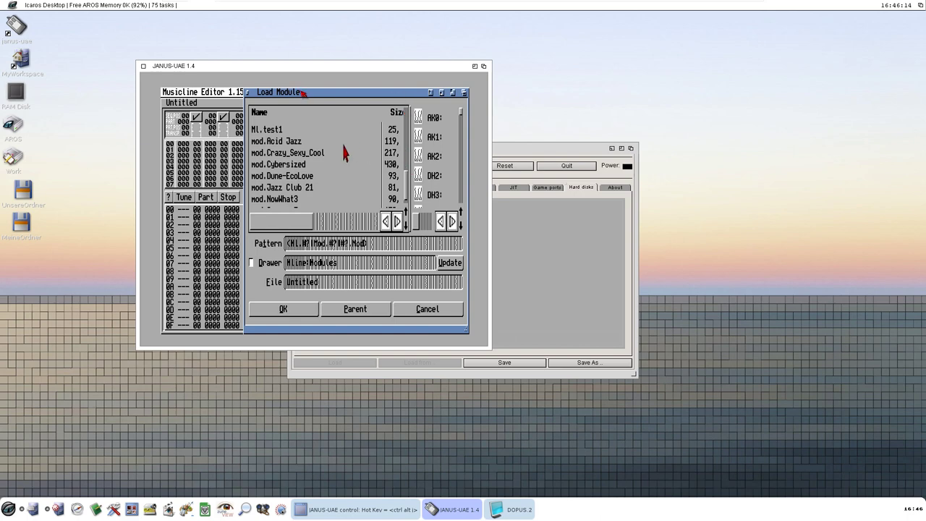
pyautogui.doubleClick(289, 152)
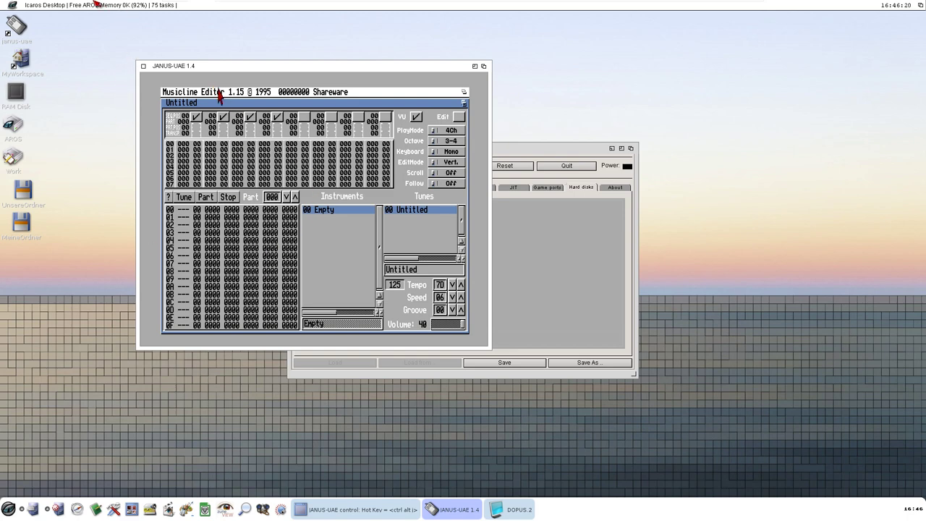
# Step: Load the Ml.OctaGroover module from the Mline:Modules drawer
pyautogui.rightClick(204, 94)
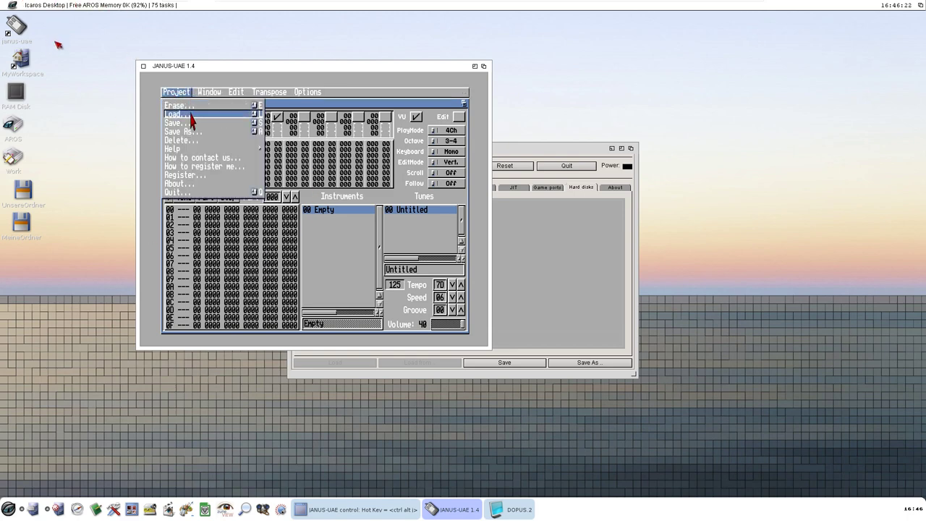
pyautogui.rightClick(193, 121)
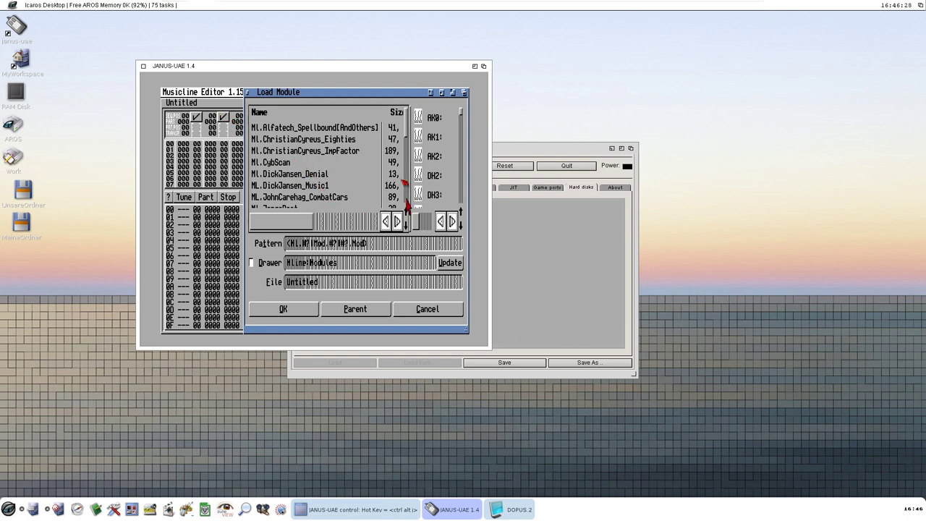
pyautogui.scroll(-3, 405, 203)
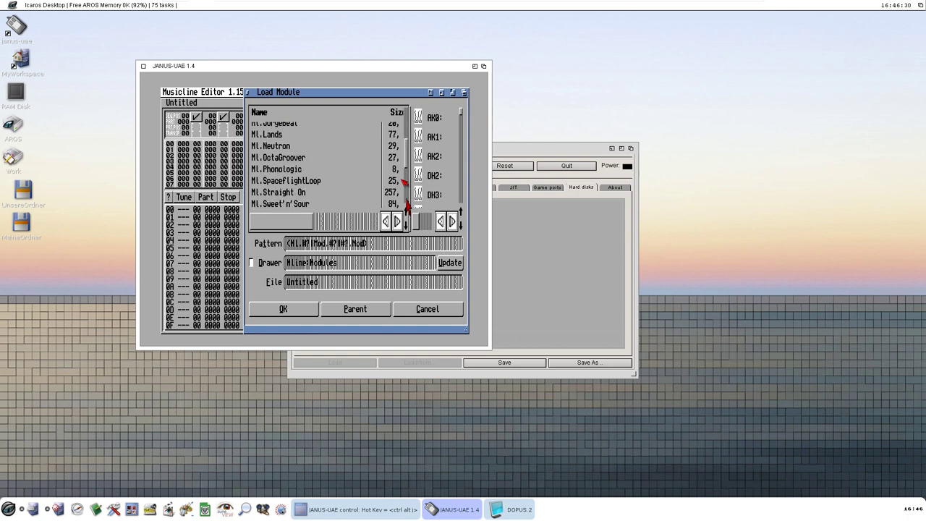
pyautogui.doubleClick(293, 158)
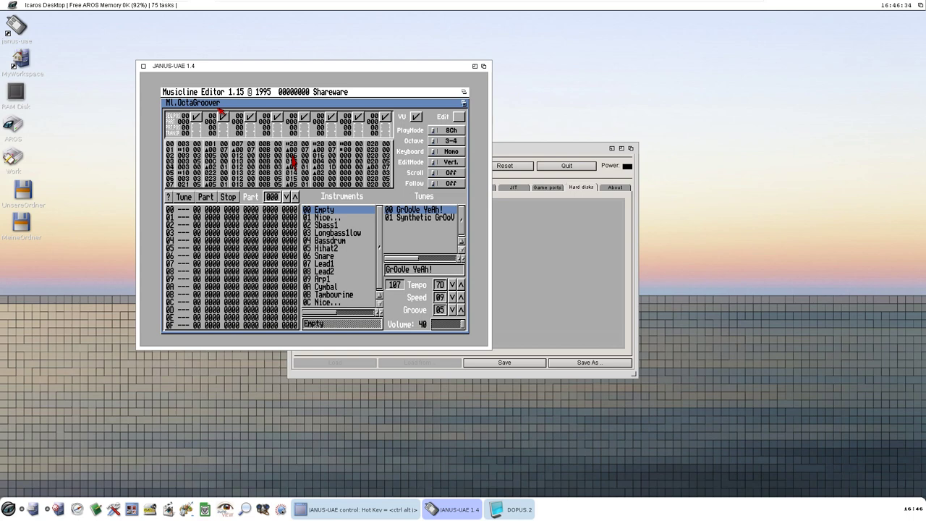
# Step: Play the tune GrOoVe YeAh! and raise its tempo to 7F
pyautogui.click(37, 179)
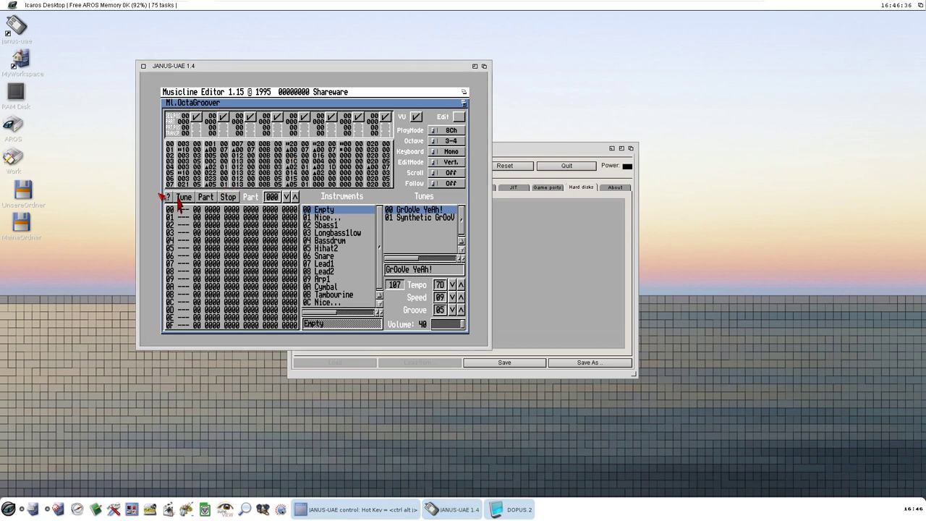
pyautogui.click(179, 201)
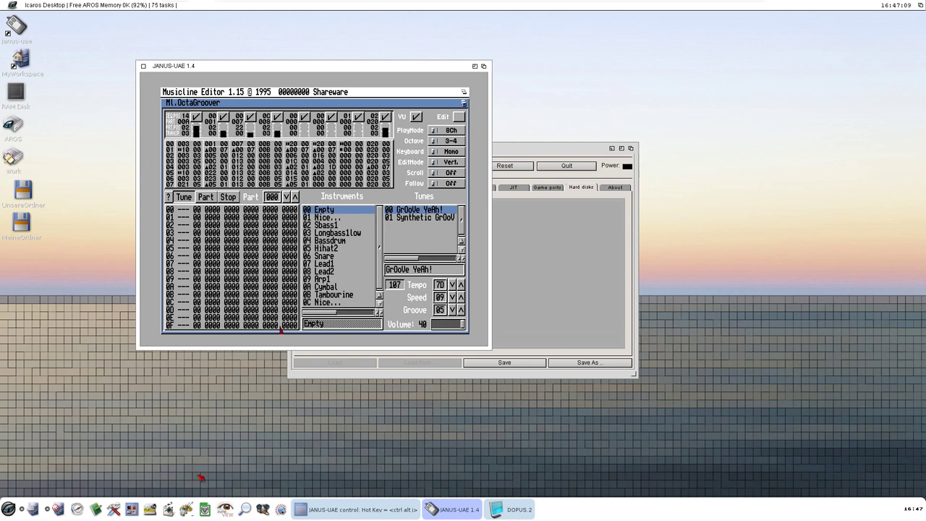
pyautogui.click(461, 285)
pyautogui.click(460, 285)
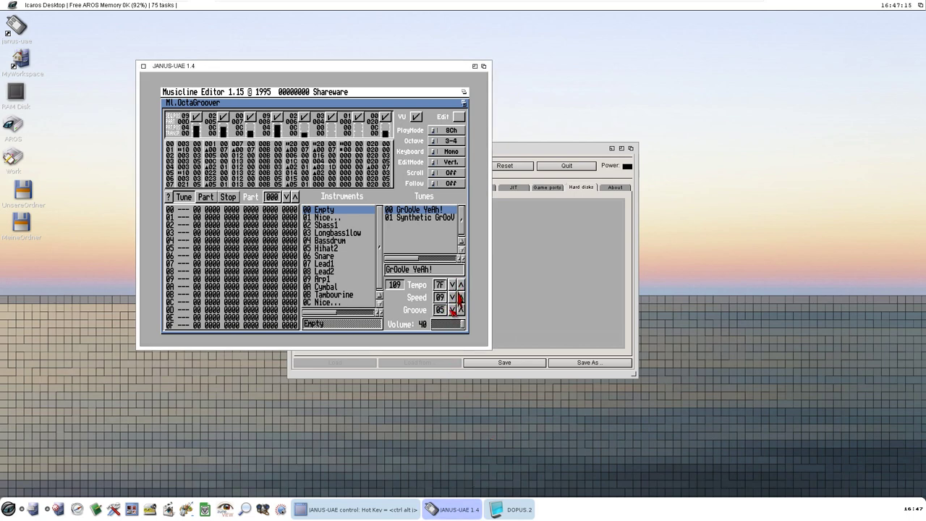
# Step: Select instrument 01 Nice..., switch the selection to 02 Sbass1, and stop the tune's playback
pyautogui.click(323, 218)
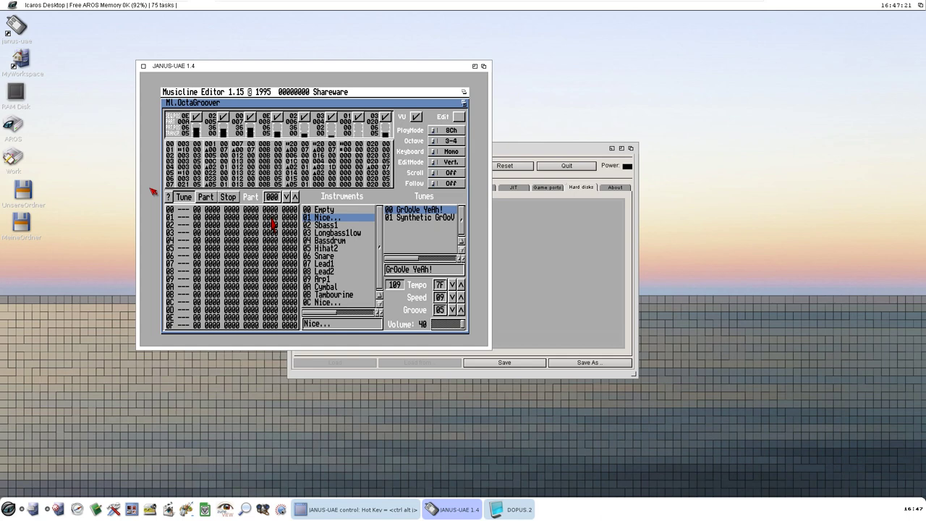
pyautogui.click(322, 226)
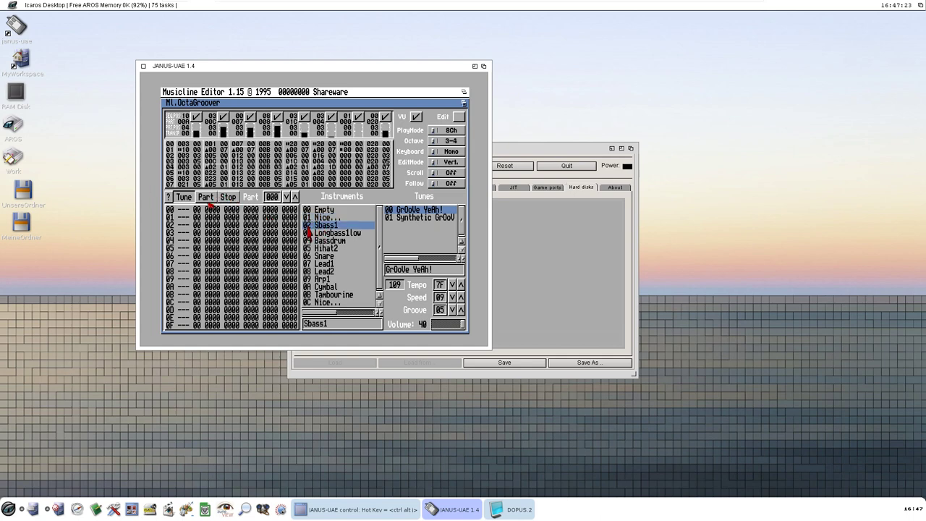
pyautogui.click(246, 197)
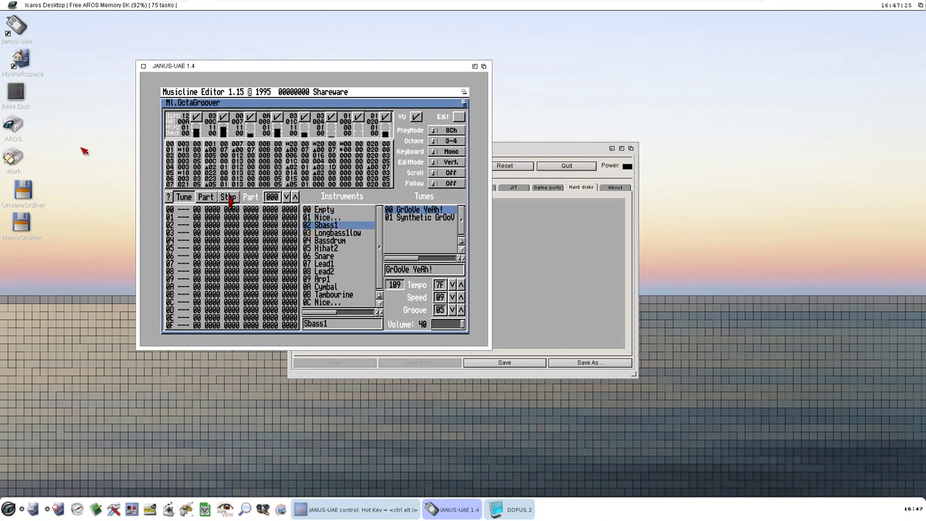
pyautogui.click(228, 198)
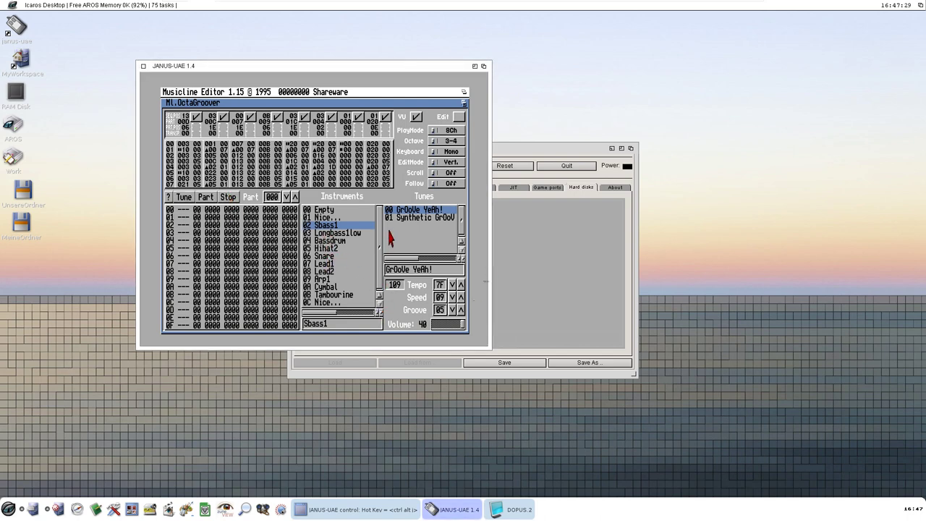
# Step: Select the second tune, Synthetic GrOoVe!, in the editor and play it
pyautogui.click(516, 256)
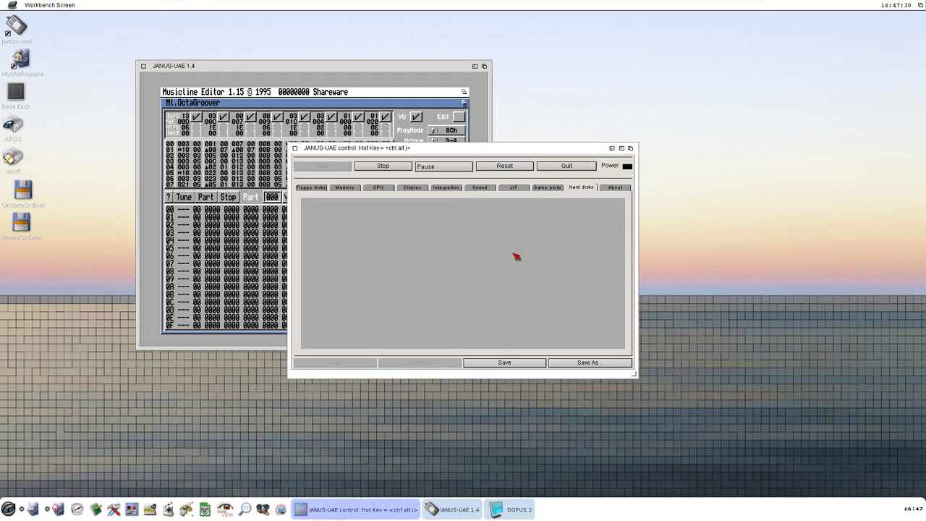
pyautogui.click(265, 288)
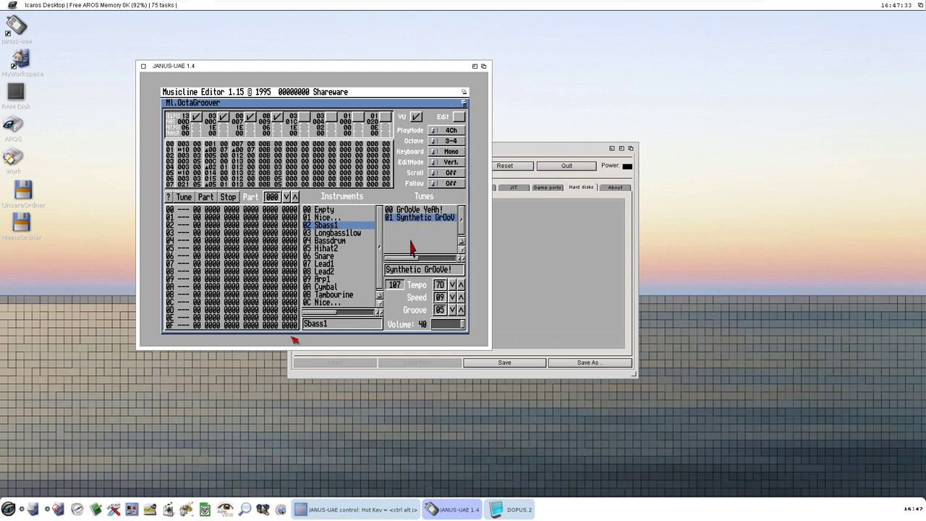
pyautogui.click(190, 197)
pyautogui.click(185, 200)
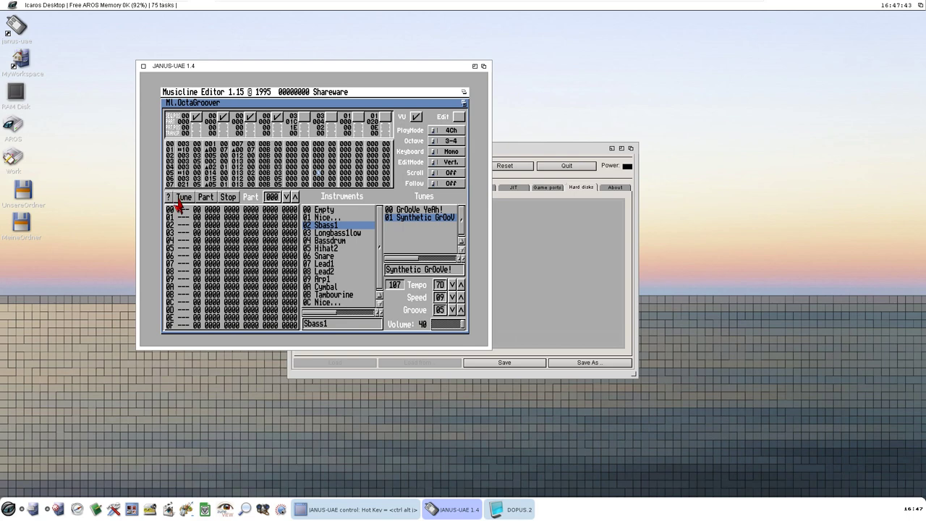
pyautogui.click(182, 199)
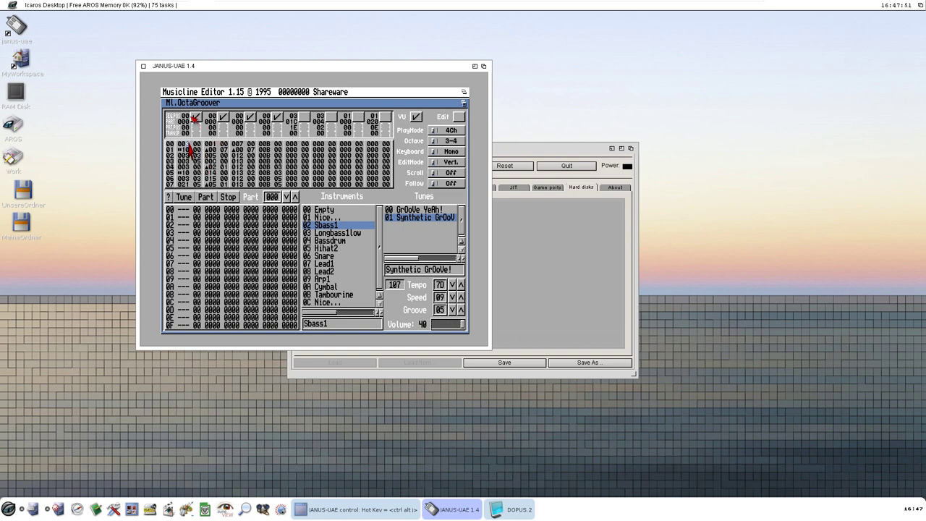
pyautogui.click(190, 198)
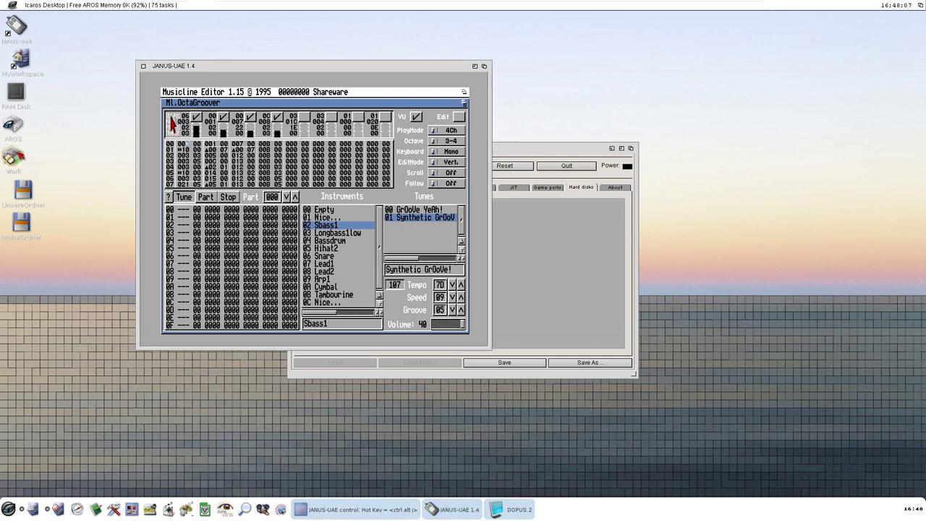
# Step: Open the Work volume, move its window beside the emulator, and open the Extras drawer
pyautogui.doubleClick(20, 160)
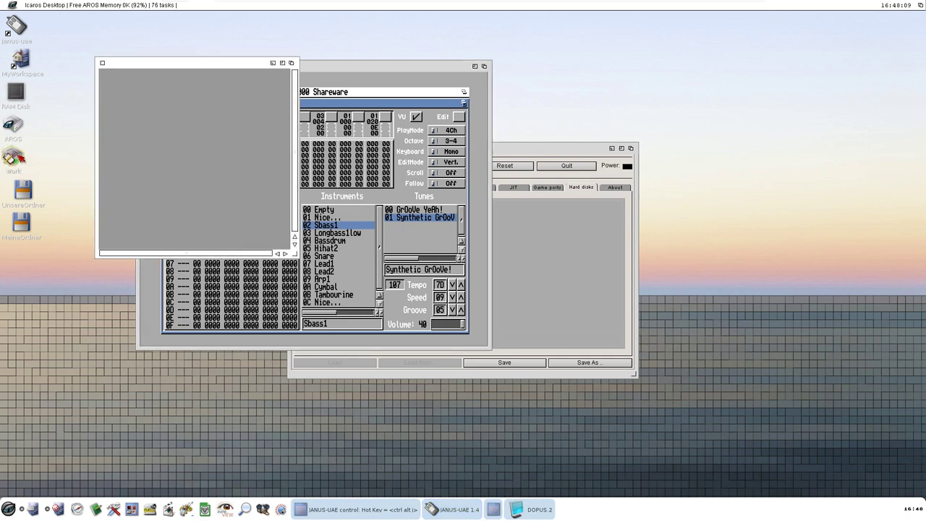
pyautogui.moveTo(151, 62); pyautogui.dragTo(477, 161)
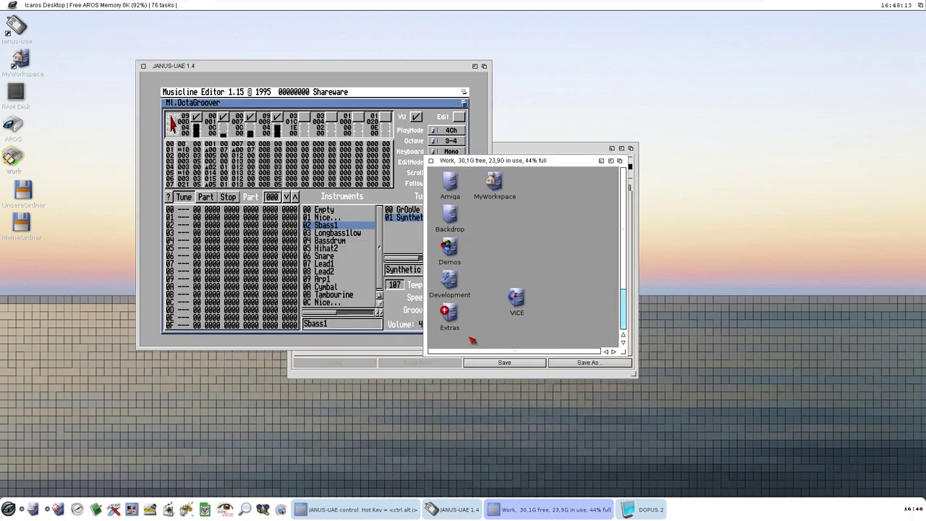
pyautogui.click(453, 325)
pyautogui.doubleClick(453, 325)
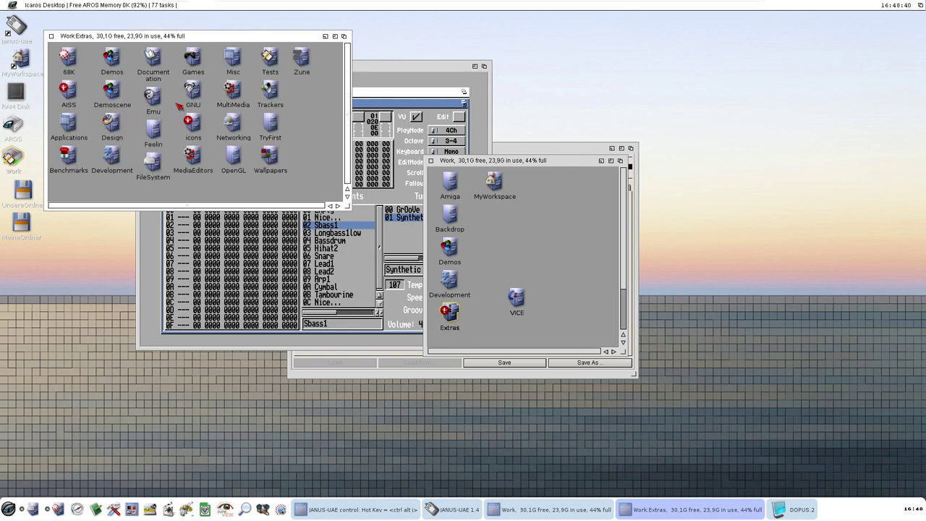
# Step: Try to run the Hex Pistols demo from the Hex Pistols drawer in Work:Extras/Demoscene
pyautogui.doubleClick(111, 105)
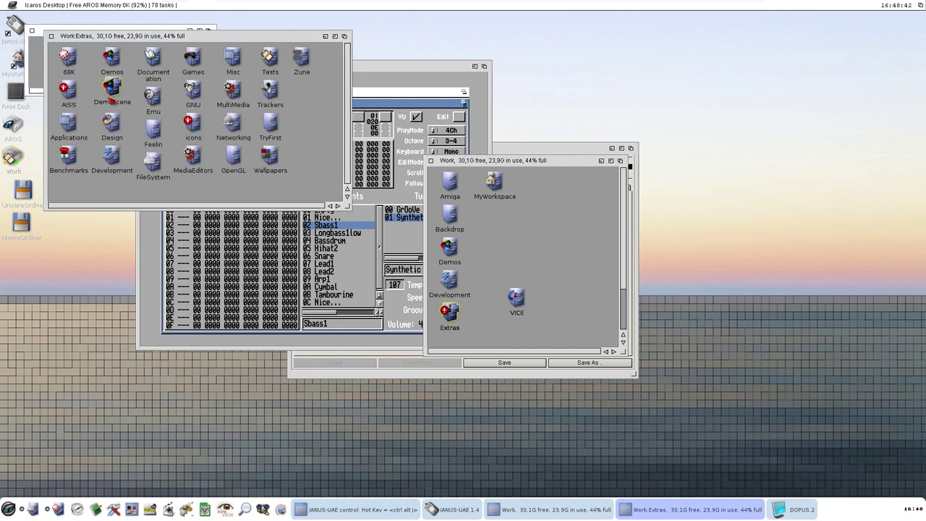
pyautogui.click(141, 33)
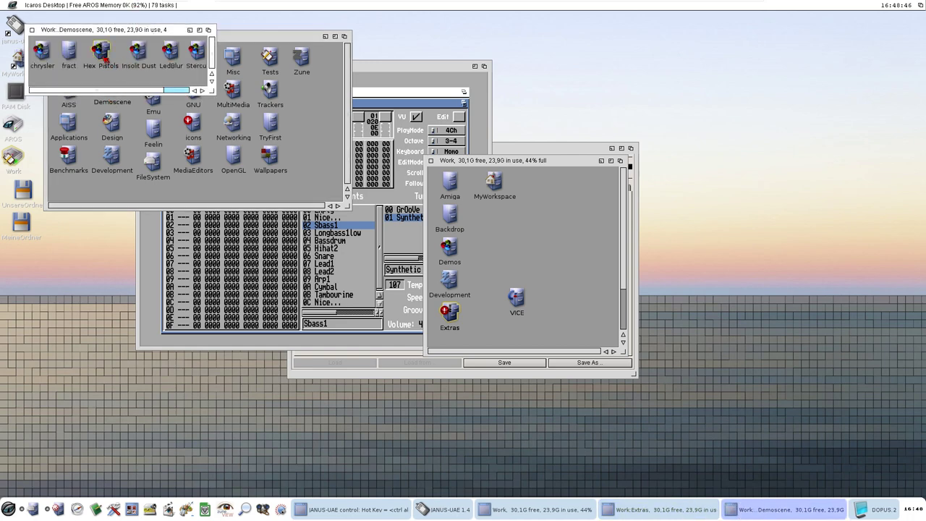
pyautogui.doubleClick(102, 60)
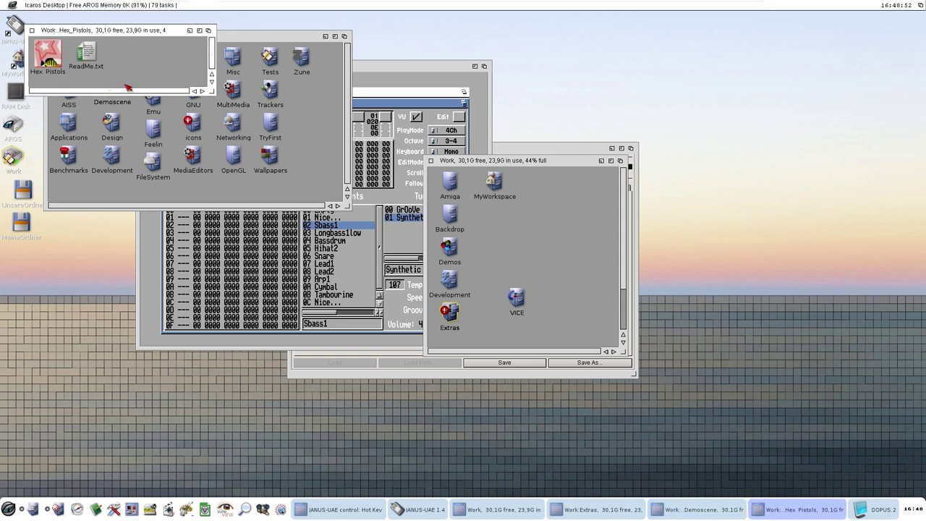
pyautogui.doubleClick(49, 54)
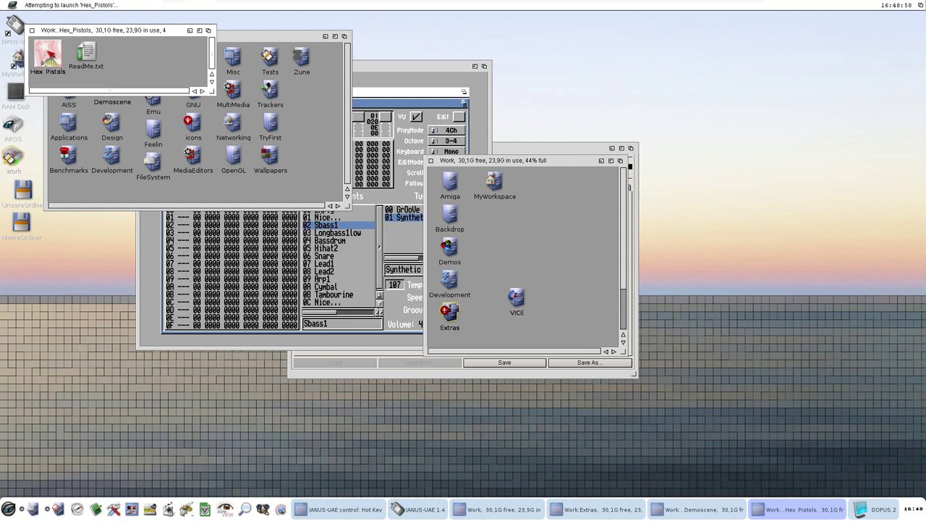
pyautogui.doubleClick(49, 54)
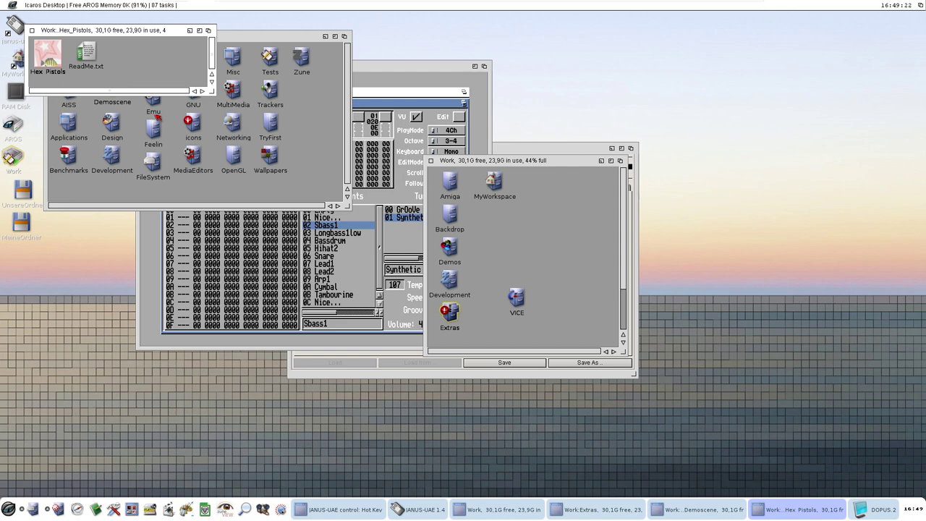
# Step: Close the Hex_Pistols, Demoscene and Extras drawer windows
pyautogui.click(33, 32)
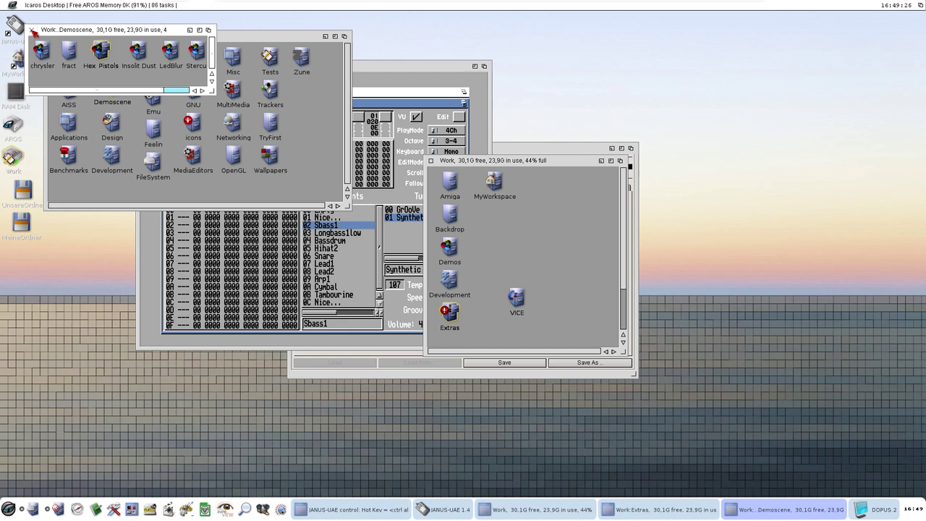
pyautogui.click(34, 34)
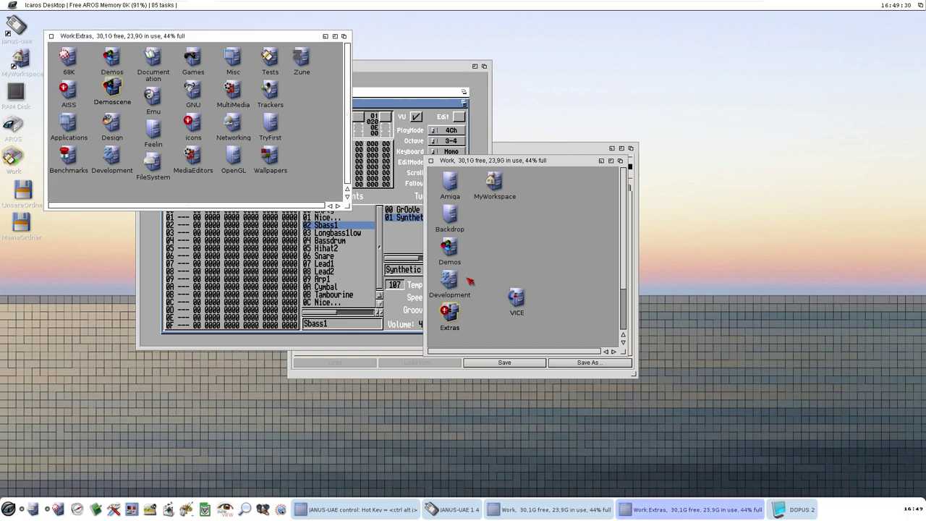
pyautogui.doubleClick(455, 313)
pyautogui.click(53, 36)
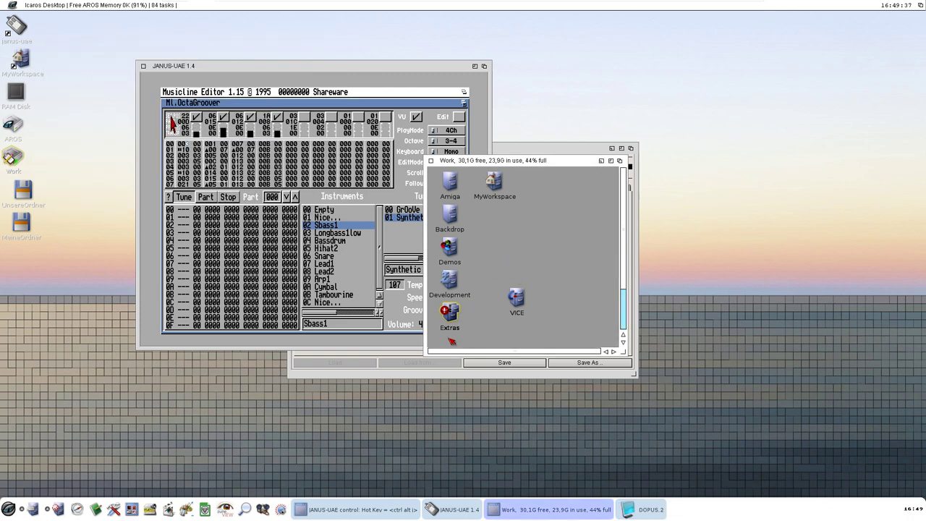
# Step: Reopen Extras, launch Hex Pistols again from its Demoscene drawer, and close the Hex_Pistols and Demoscene windows
pyautogui.doubleClick(452, 310)
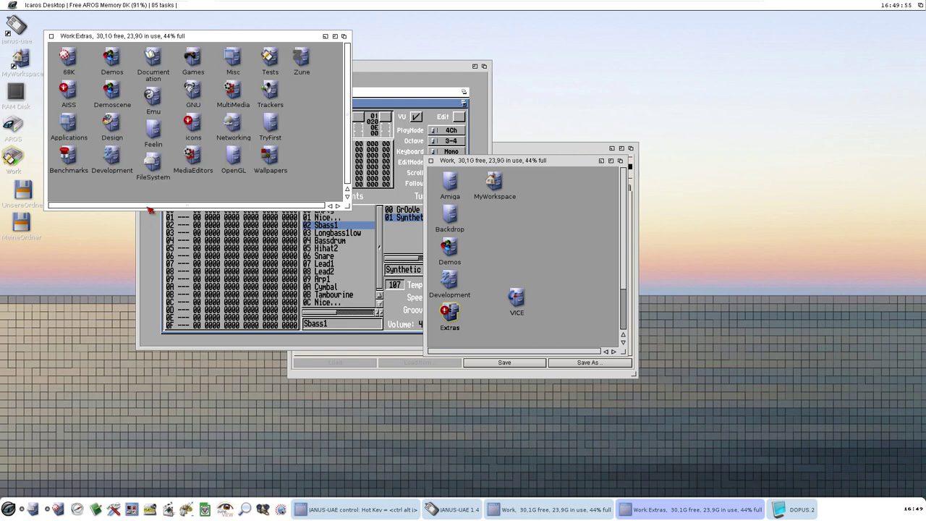
pyautogui.click(113, 99)
pyautogui.doubleClick(113, 100)
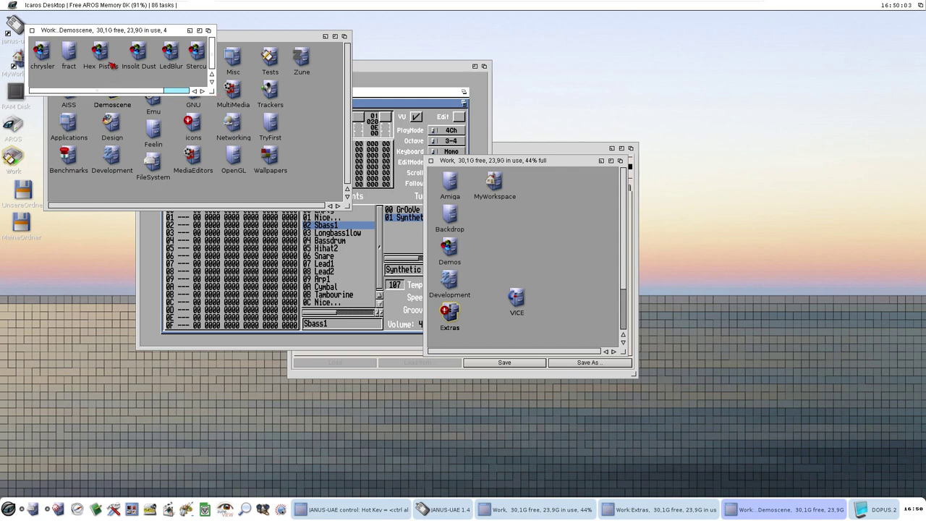
pyautogui.click(100, 50)
pyautogui.doubleClick(100, 51)
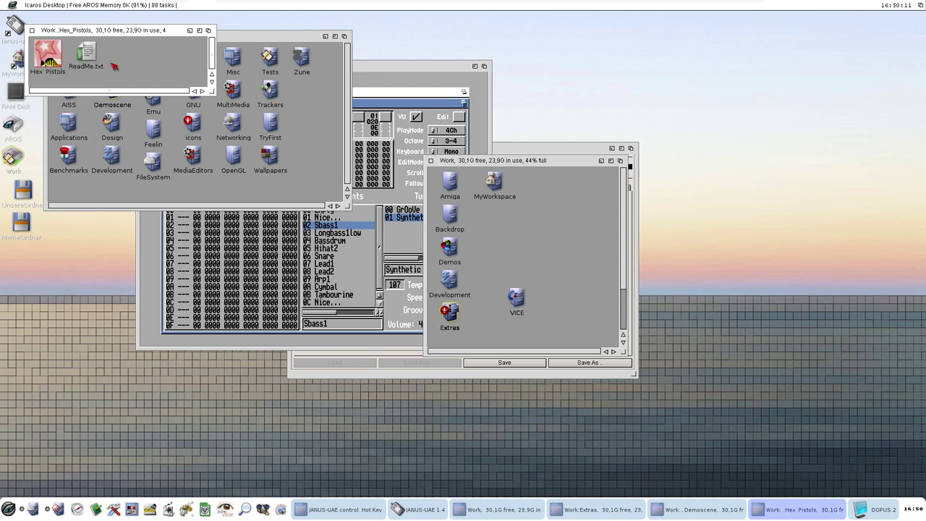
pyautogui.doubleClick(55, 60)
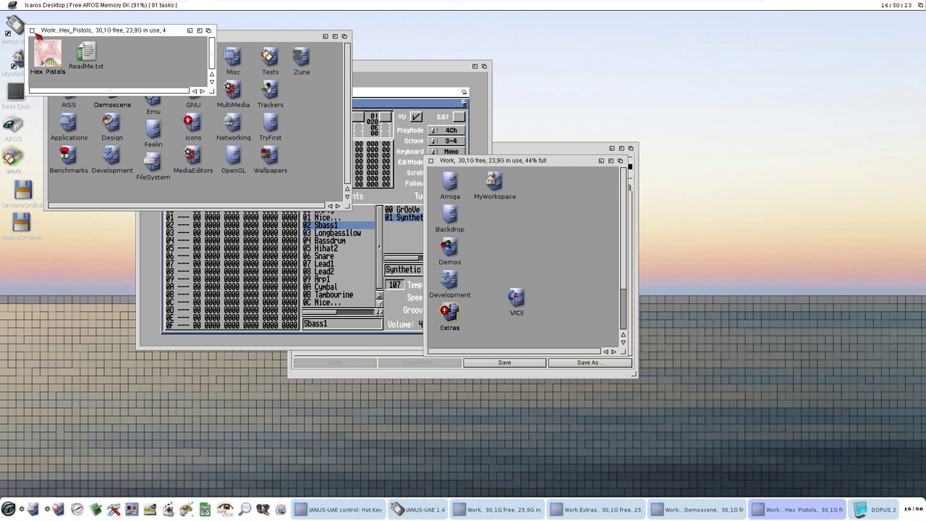
pyautogui.click(32, 30)
pyautogui.click(32, 30)
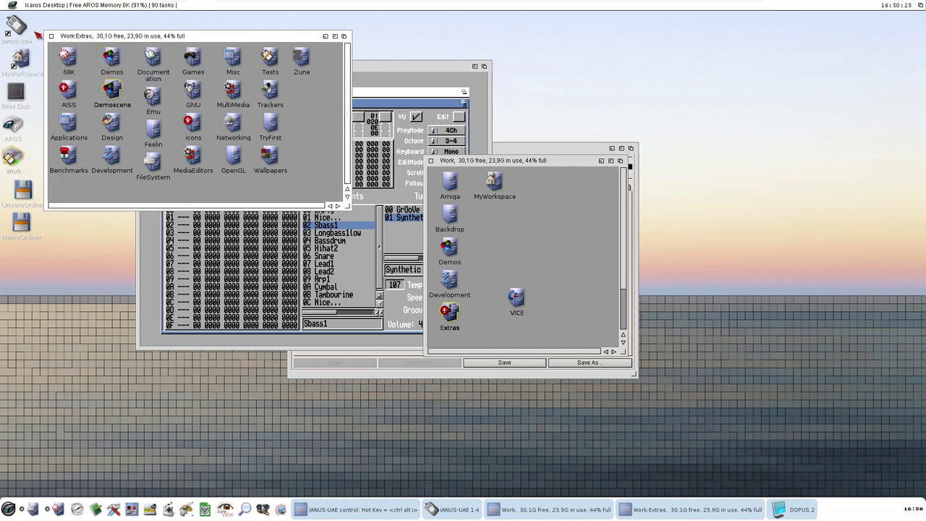
# Step: Launch burncube from the burncube-0.1 drawer inside Demoscene's Insolit Dust drawer
pyautogui.doubleClick(113, 95)
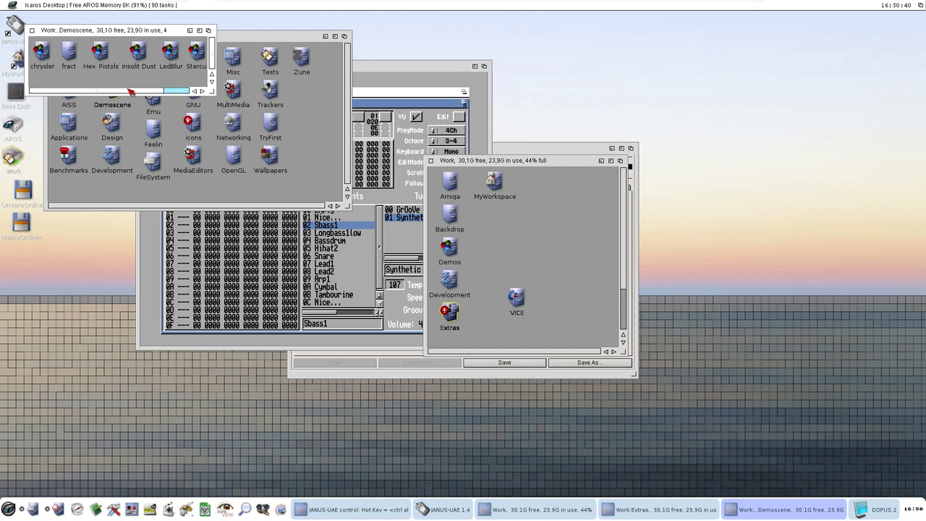
pyautogui.click(138, 51)
pyautogui.doubleClick(139, 52)
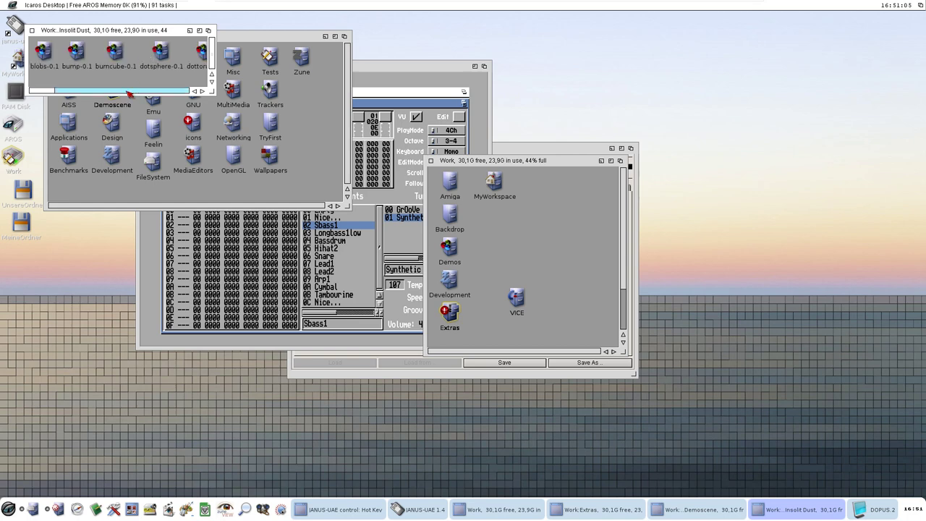
pyautogui.click(117, 52)
pyautogui.doubleClick(117, 52)
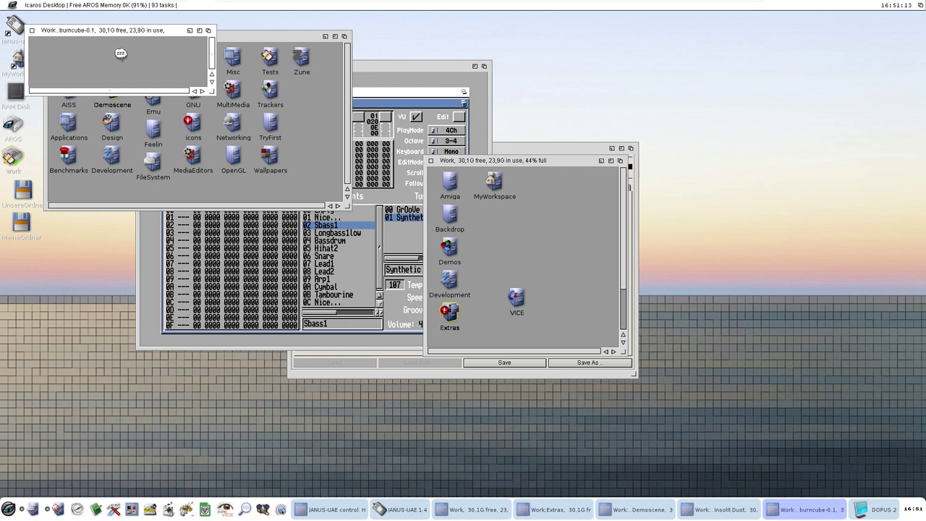
pyautogui.doubleClick(45, 52)
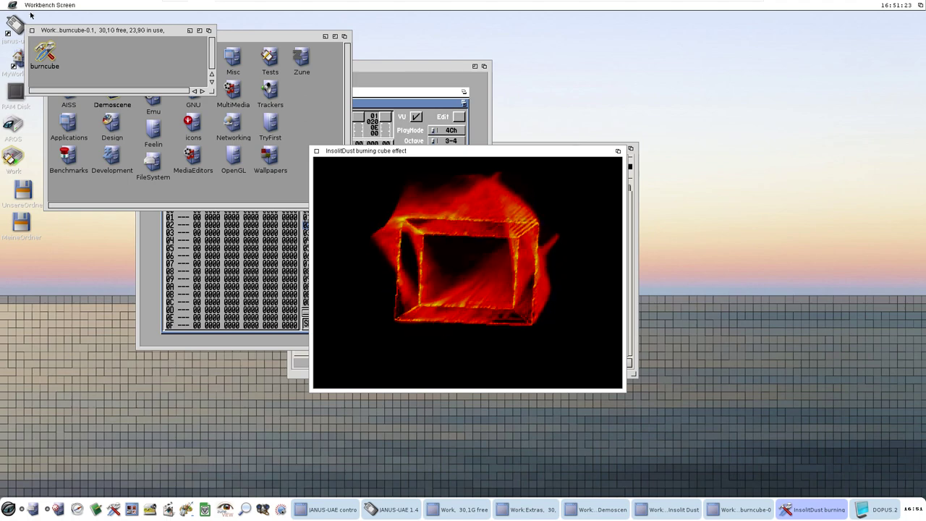
# Step: Close all open Work drawer windows and move the InsolitDust burning cube effect window clear of the emulator
pyautogui.click(41, 30)
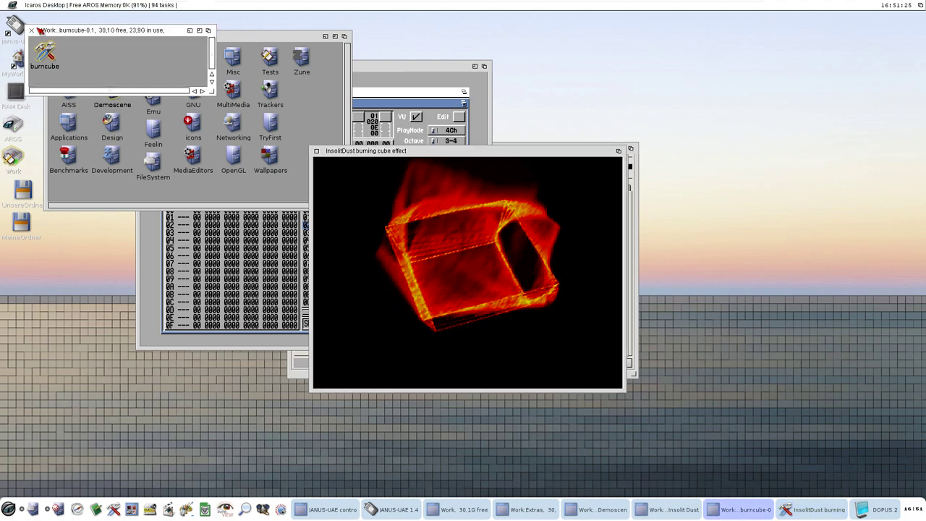
pyautogui.click(32, 30)
pyautogui.click(32, 30)
pyautogui.click(33, 30)
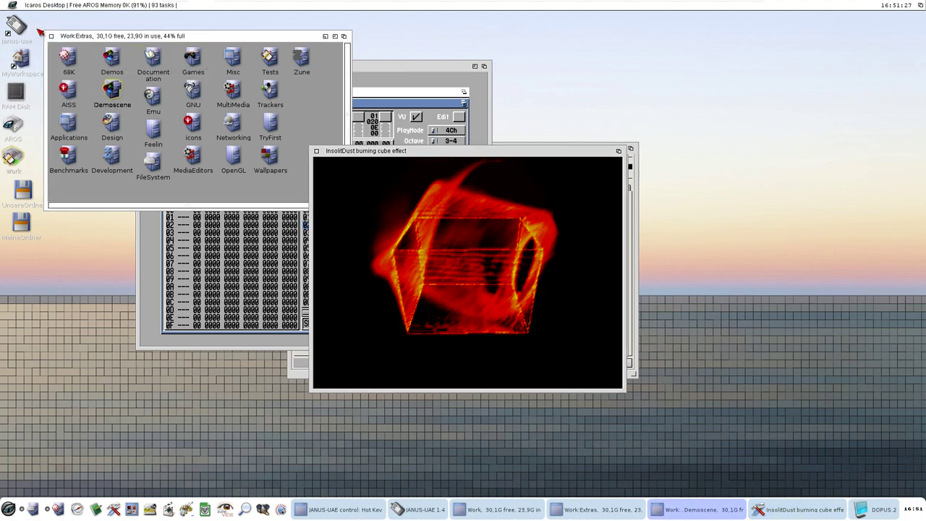
pyautogui.click(51, 35)
pyautogui.click(53, 36)
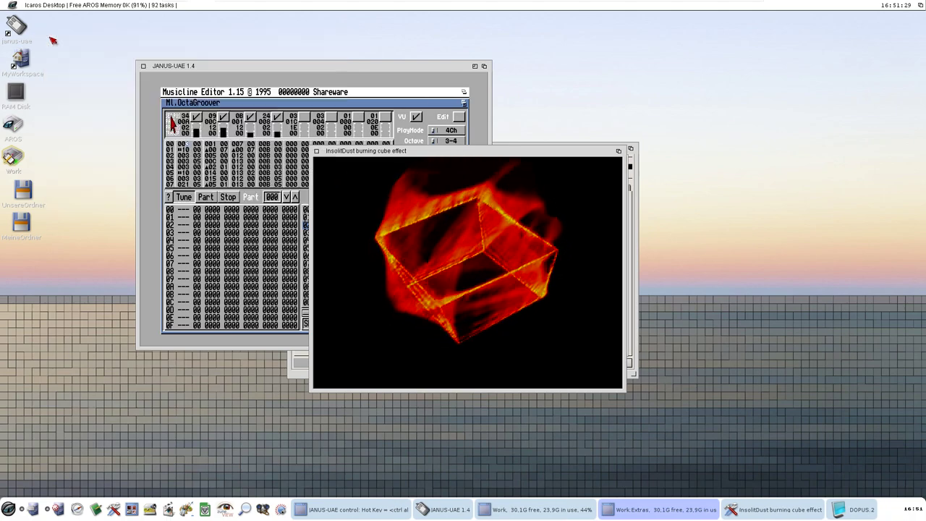
pyautogui.moveTo(405, 151); pyautogui.dragTo(662, 179)
pyautogui.click(431, 161)
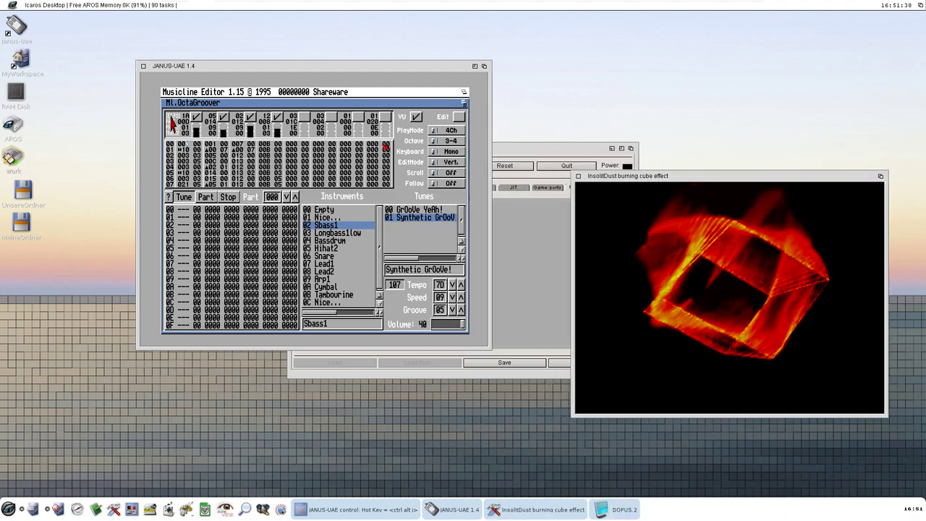
# Step: Switch to the JANUS-UAE window and try to load the module mod.Crazy_Sexy_Cool from the Mline:Modules drawer
pyautogui.rightClick(172, 106)
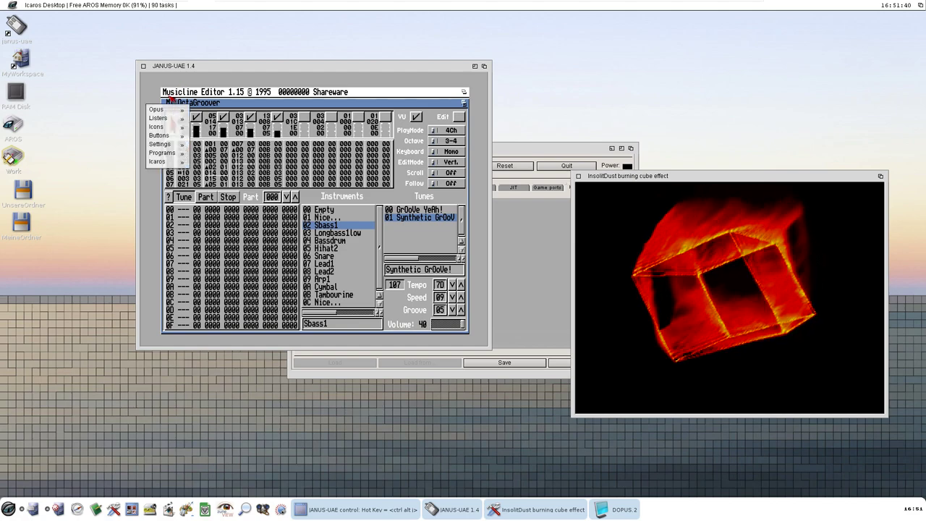
pyautogui.moveTo(163, 118)
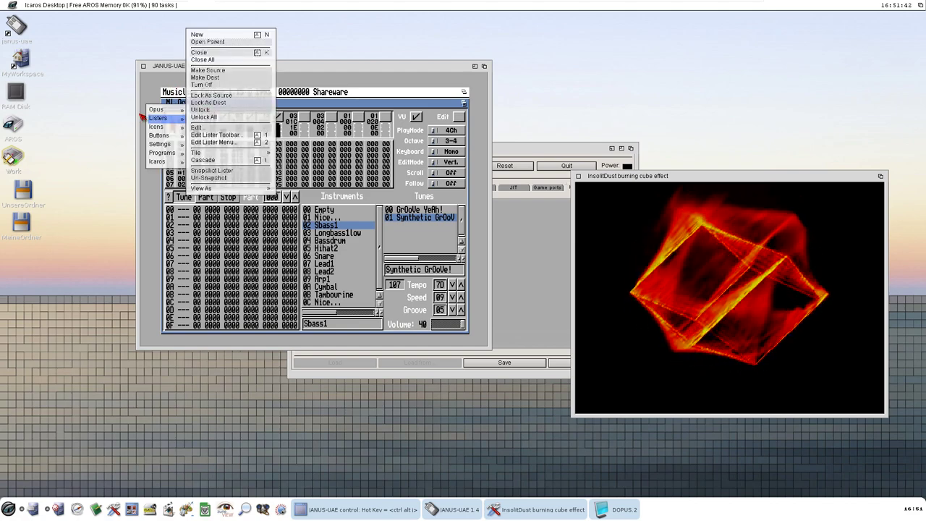
pyautogui.click(201, 66)
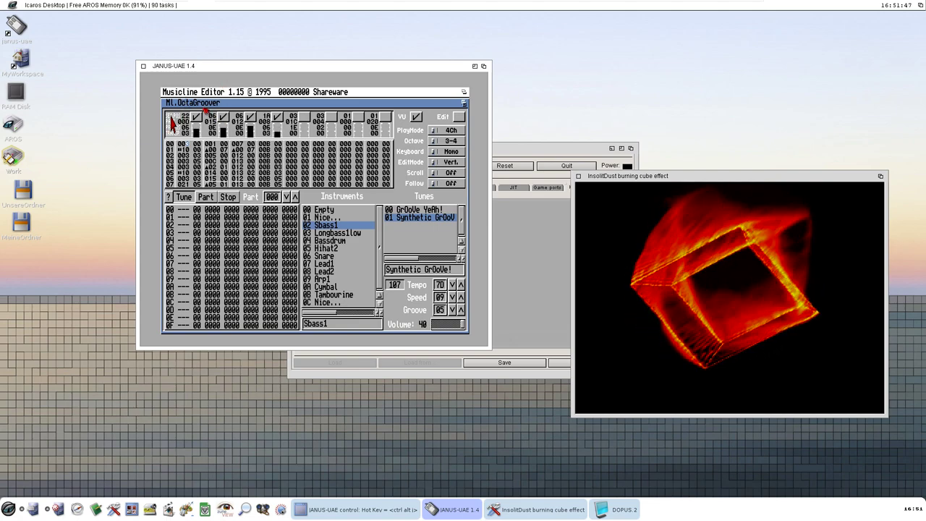
pyautogui.rightClick(171, 99)
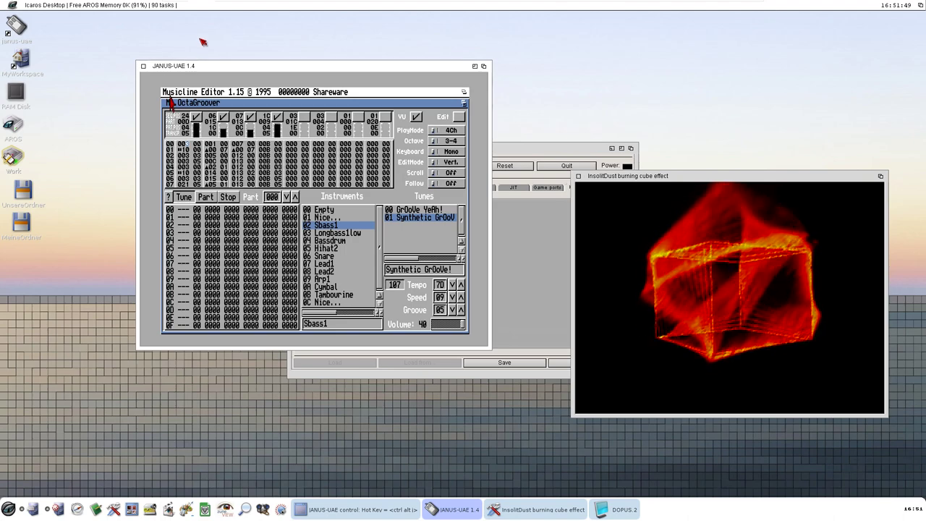
pyautogui.rightClick(170, 96)
pyautogui.rightClick(174, 115)
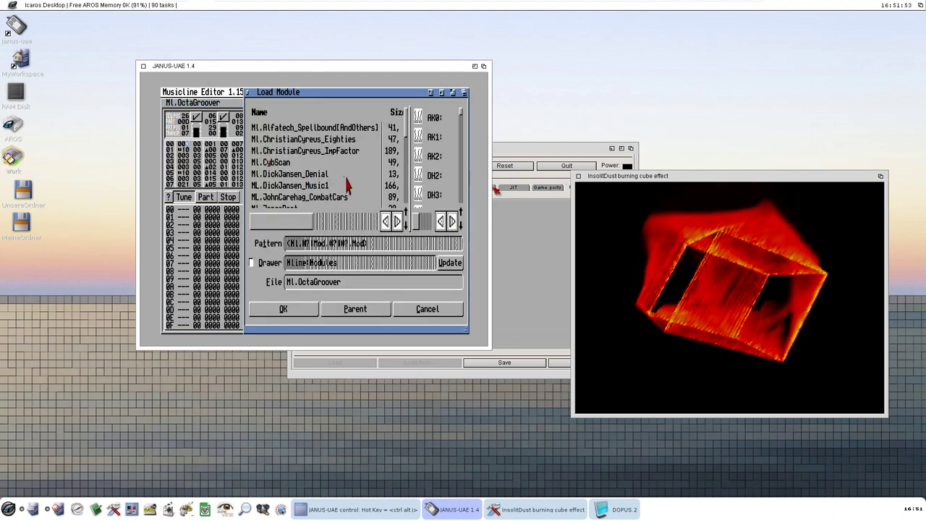
pyautogui.click(581, 211)
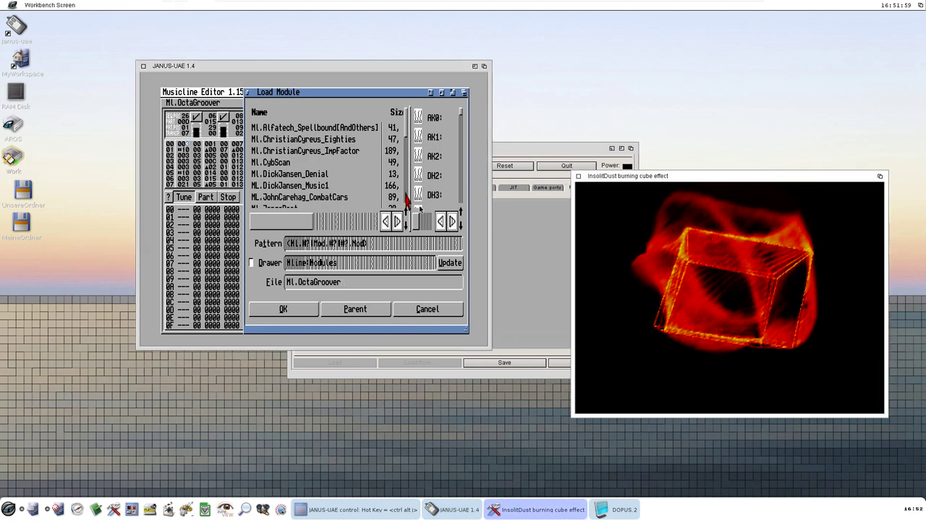
pyautogui.click(407, 200)
pyautogui.click(407, 200)
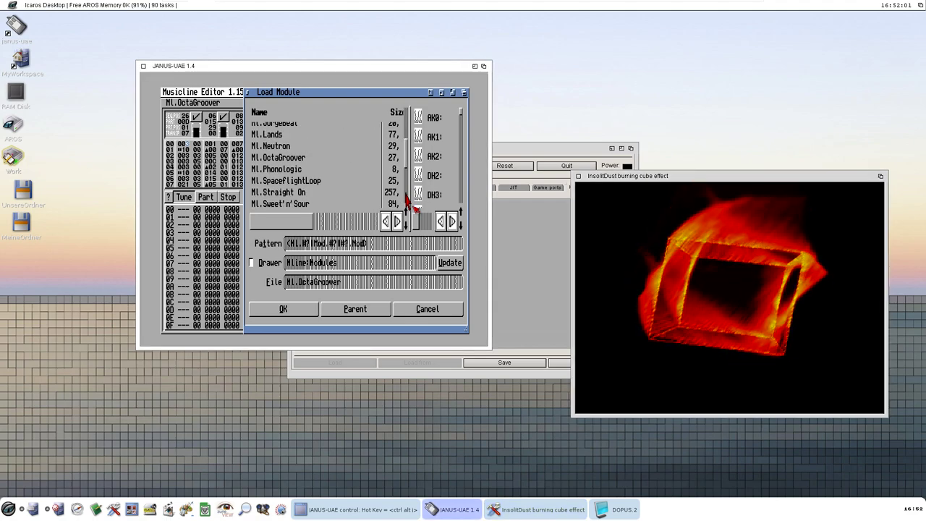
pyautogui.click(407, 200)
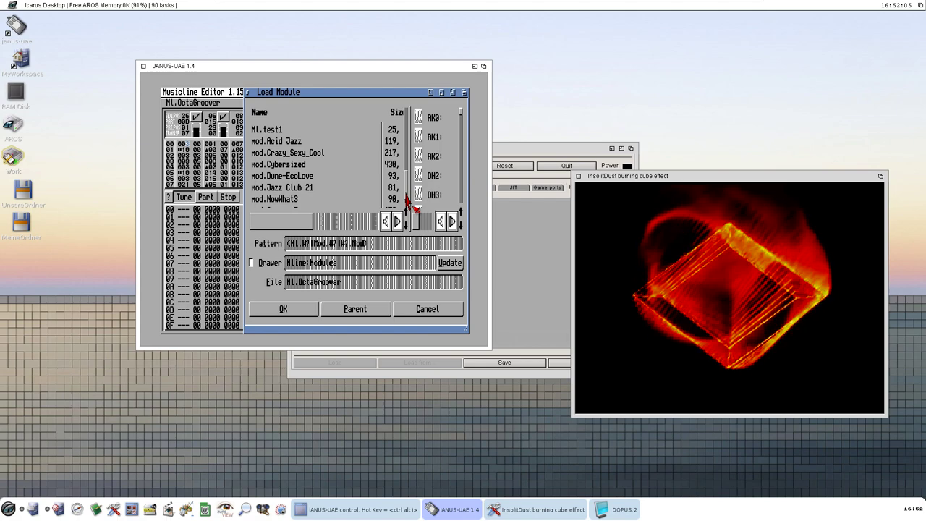
pyautogui.click(336, 166)
pyautogui.doubleClick(324, 154)
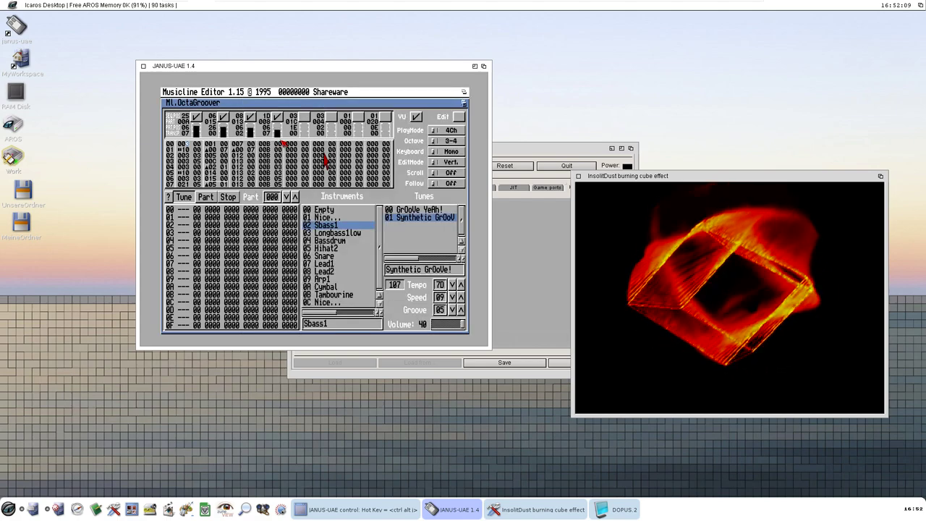
# Step: Reopen Musicline Editor's module requester and try again to load mod.Crazy_Sexy_Cool from Mline:Modules
pyautogui.rightClick(249, 118)
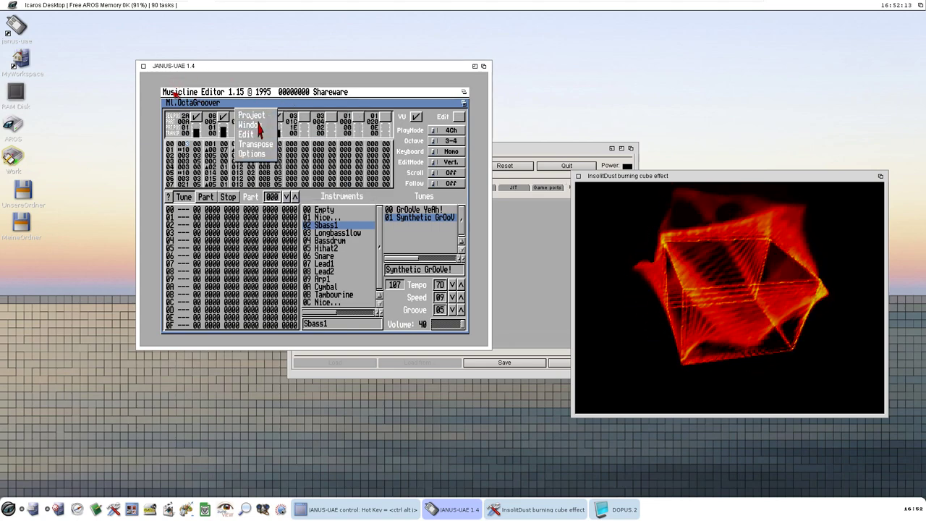
pyautogui.moveTo(256, 122)
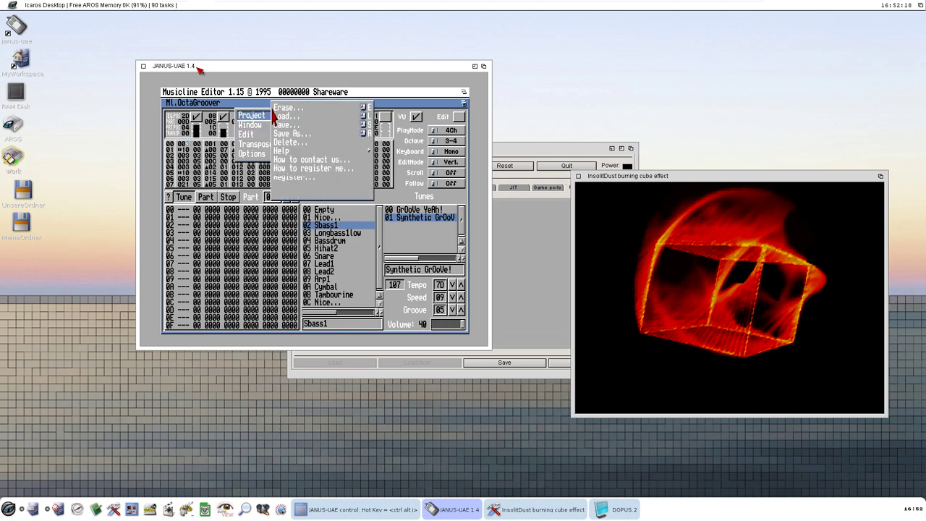
pyautogui.click(275, 118)
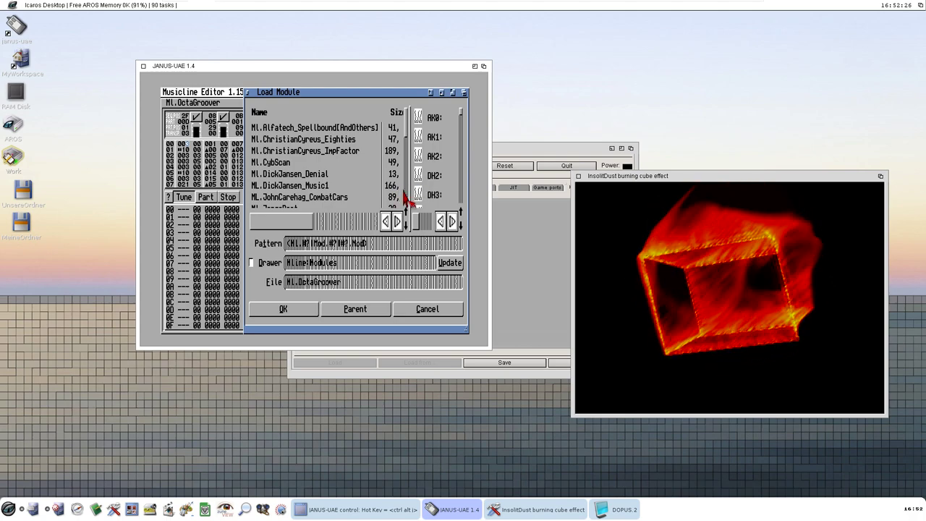
pyautogui.click(407, 195)
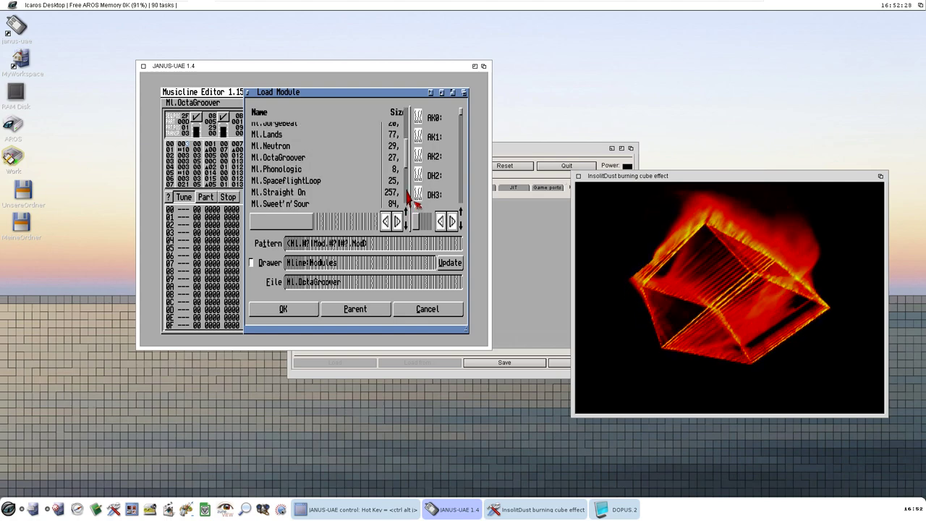
pyautogui.click(407, 196)
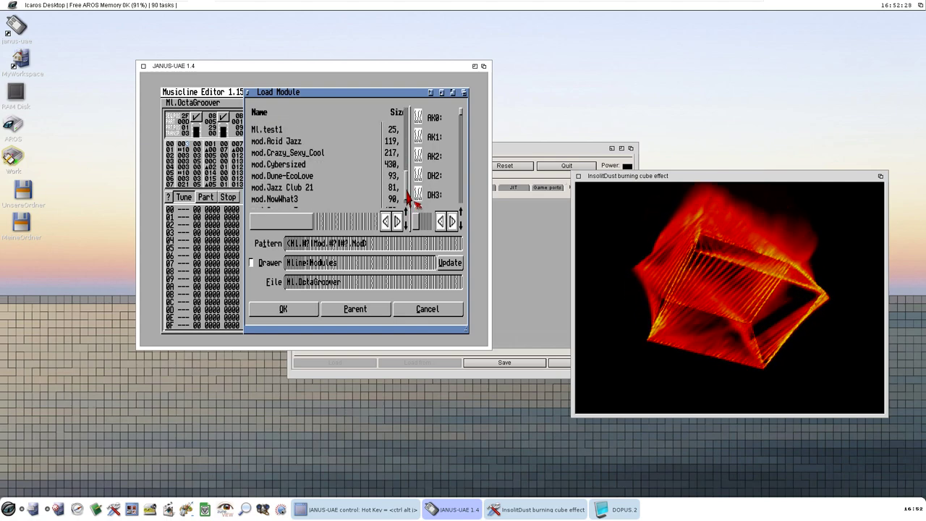
pyautogui.doubleClick(323, 154)
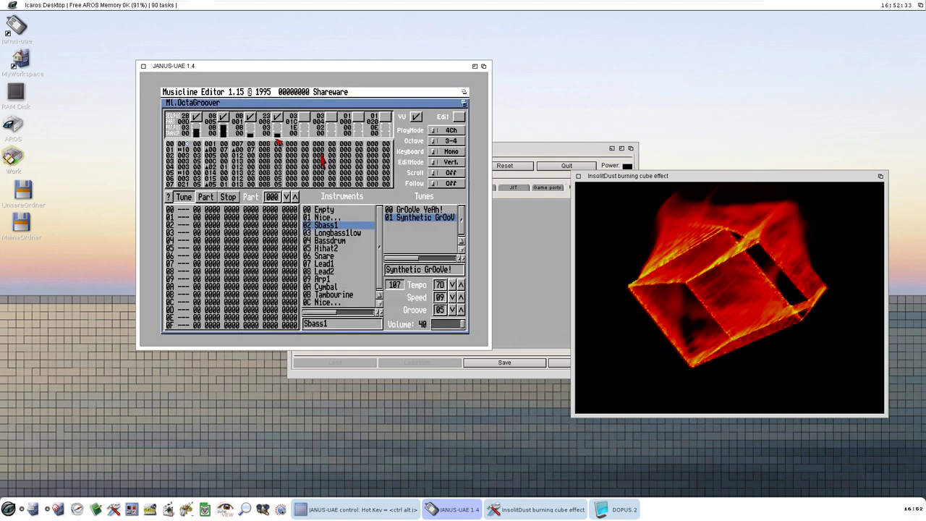